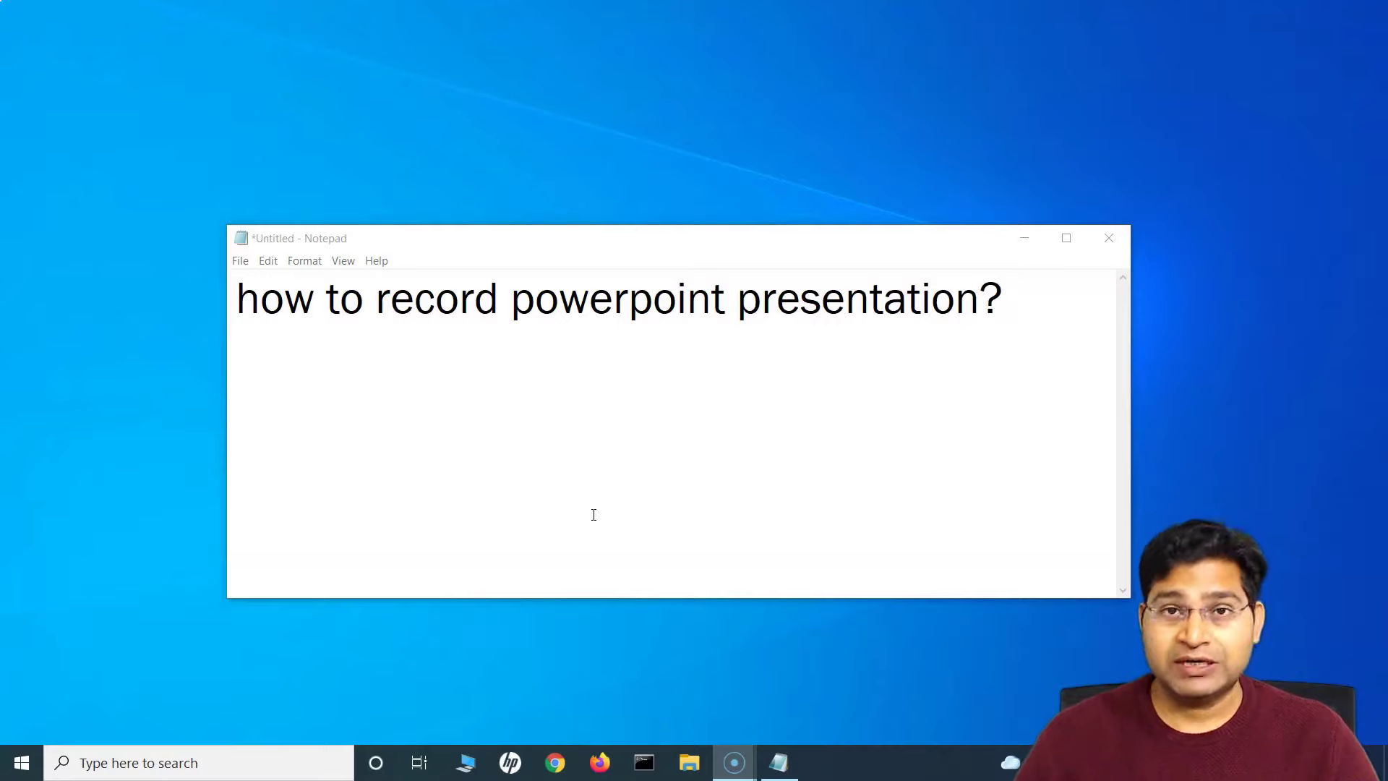
- Launch PowerPoint from Start search and open Sample Video Recroding.pptx from Recent
{"action": "left_click", "coordinate": [279, 760]}
{"action": "type", "text": "powe"}
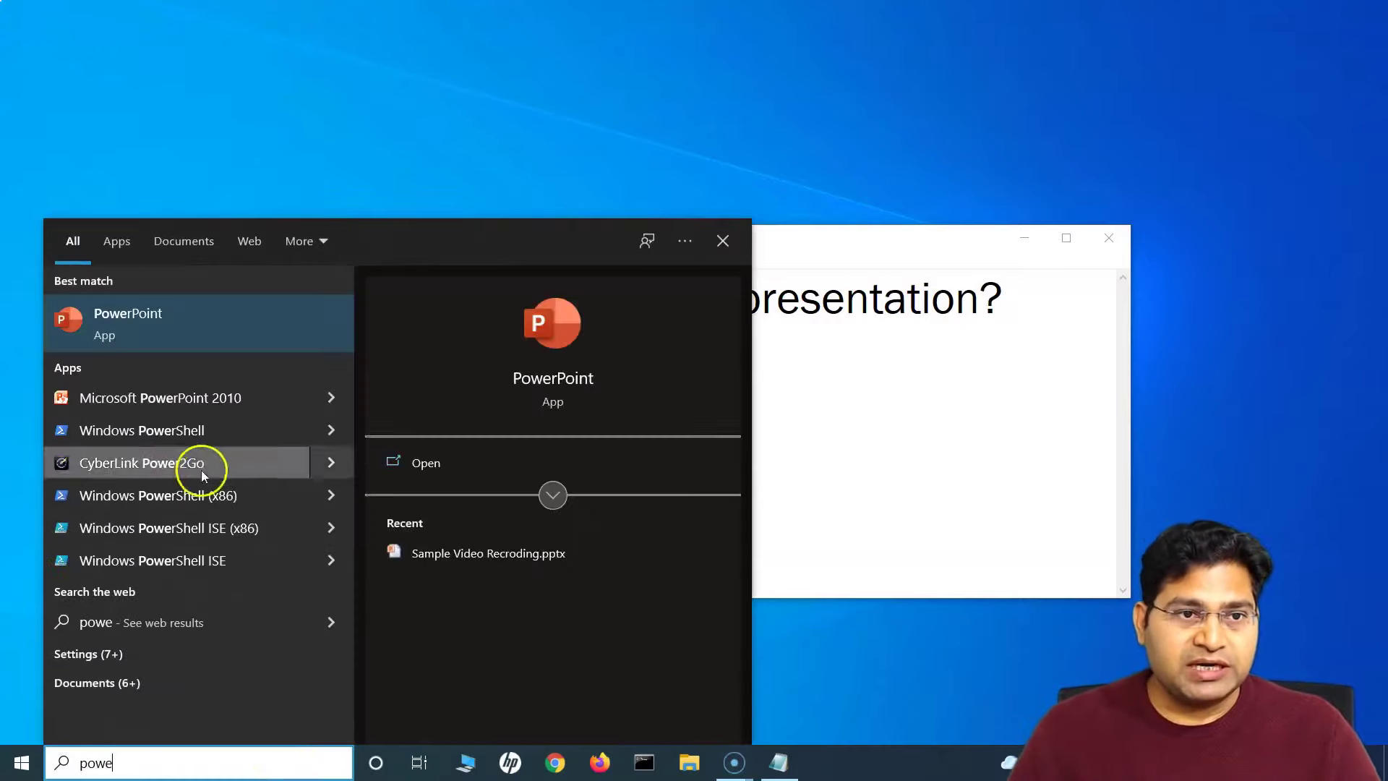
{"action": "left_click", "coordinate": [238, 318]}
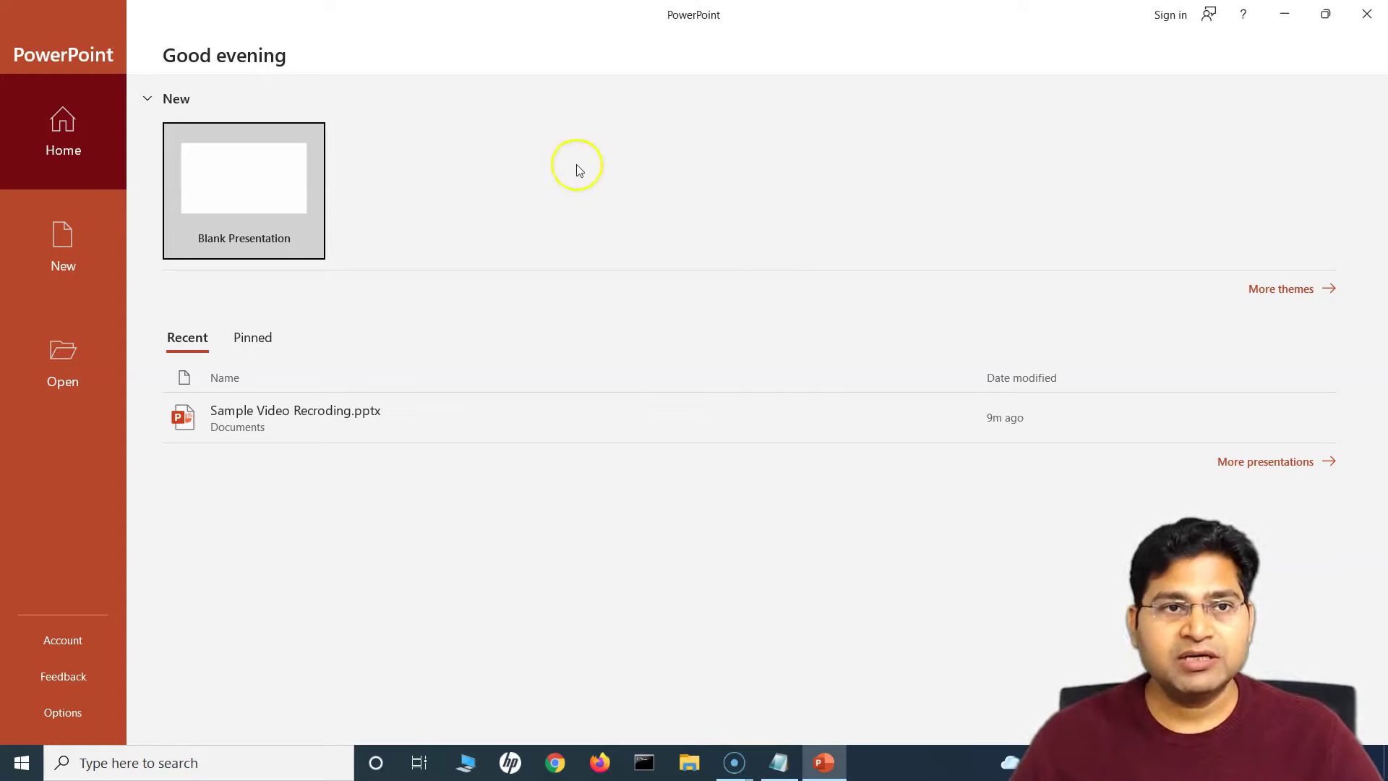
{"action": "left_click", "coordinate": [391, 432]}
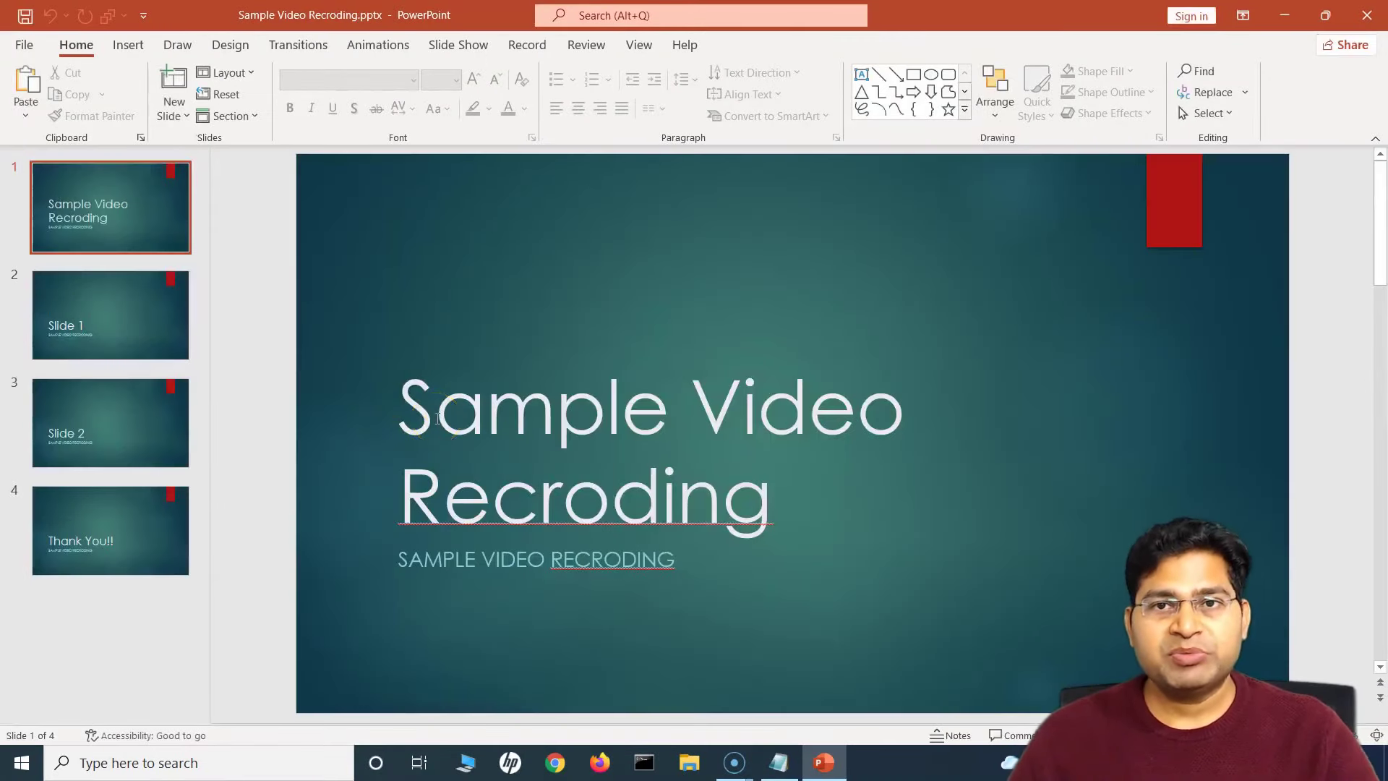
{"action": "left_click", "coordinate": [504, 306]}
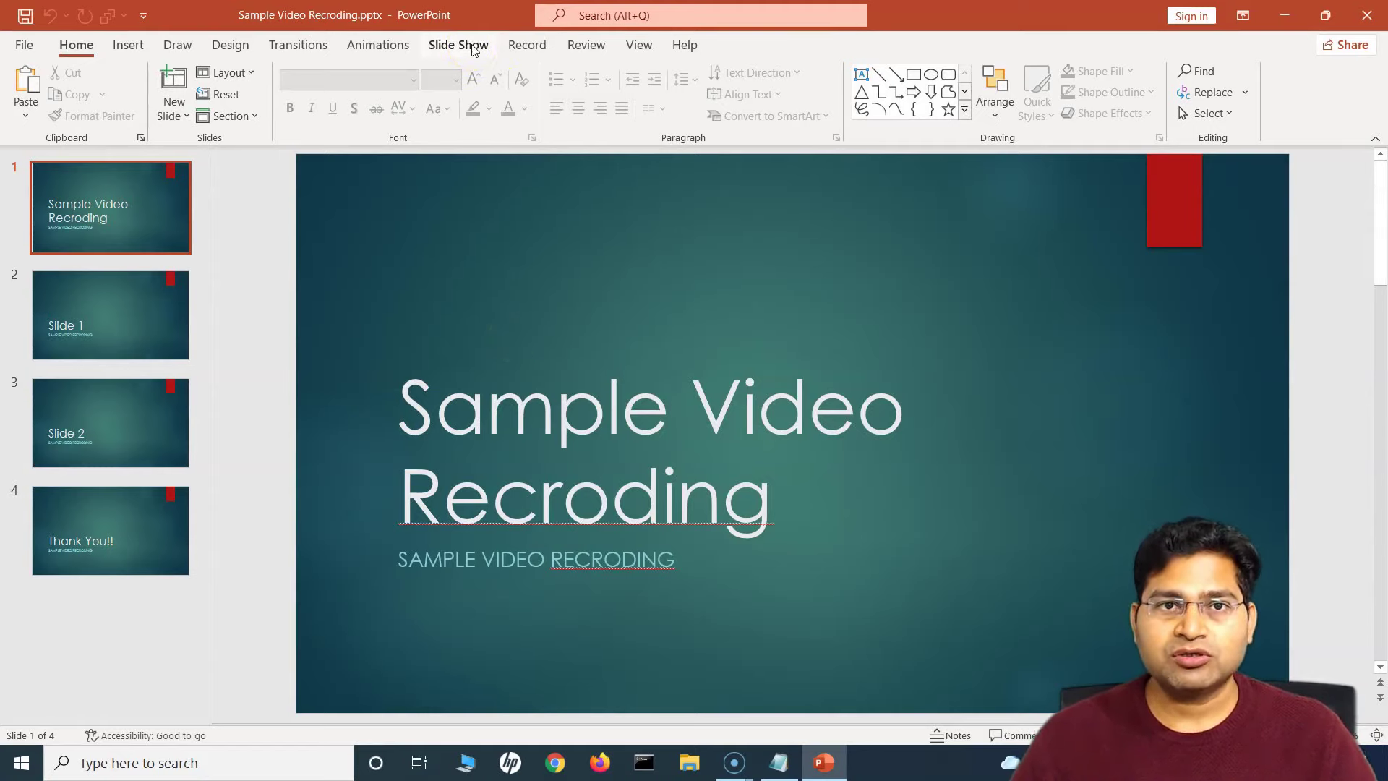
{"action": "left_click", "coordinate": [524, 248]}
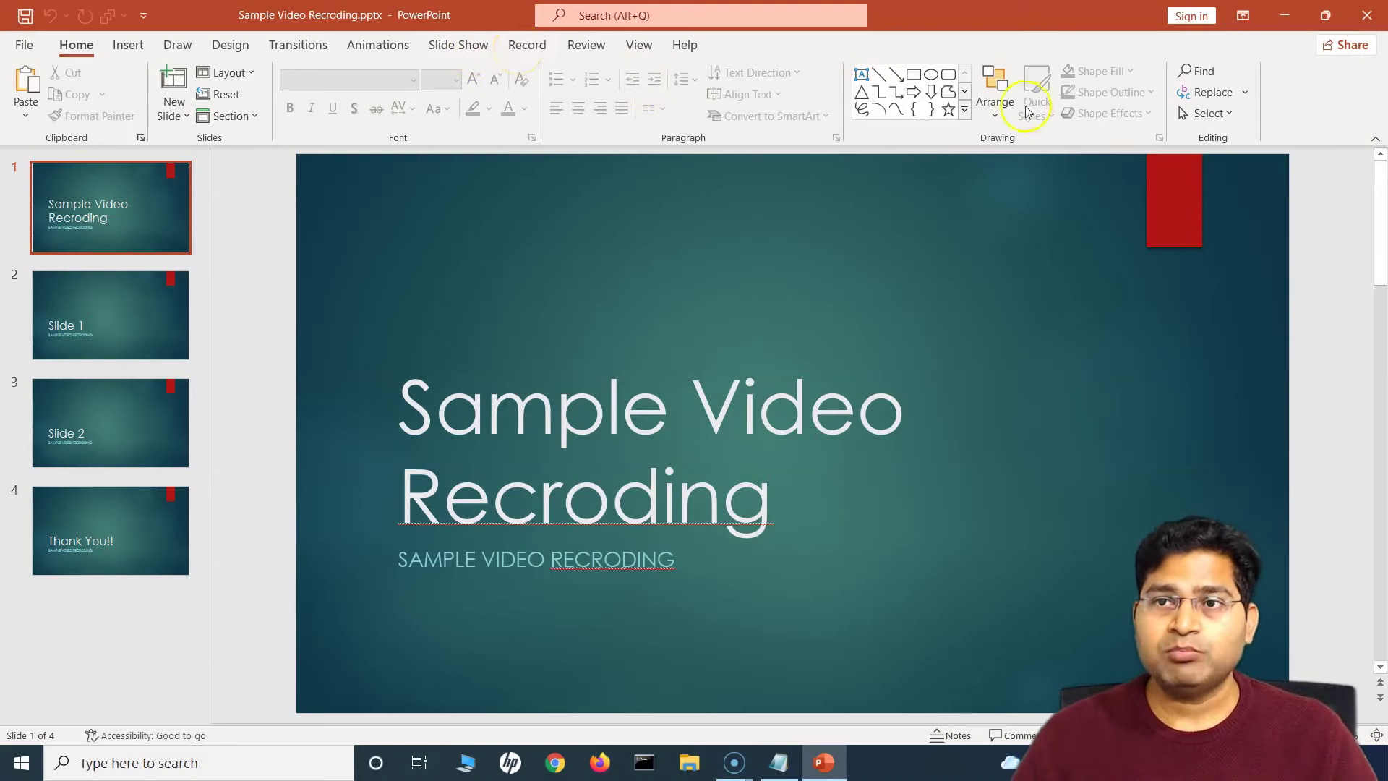
{"action": "right_click", "coordinate": [1290, 100]}
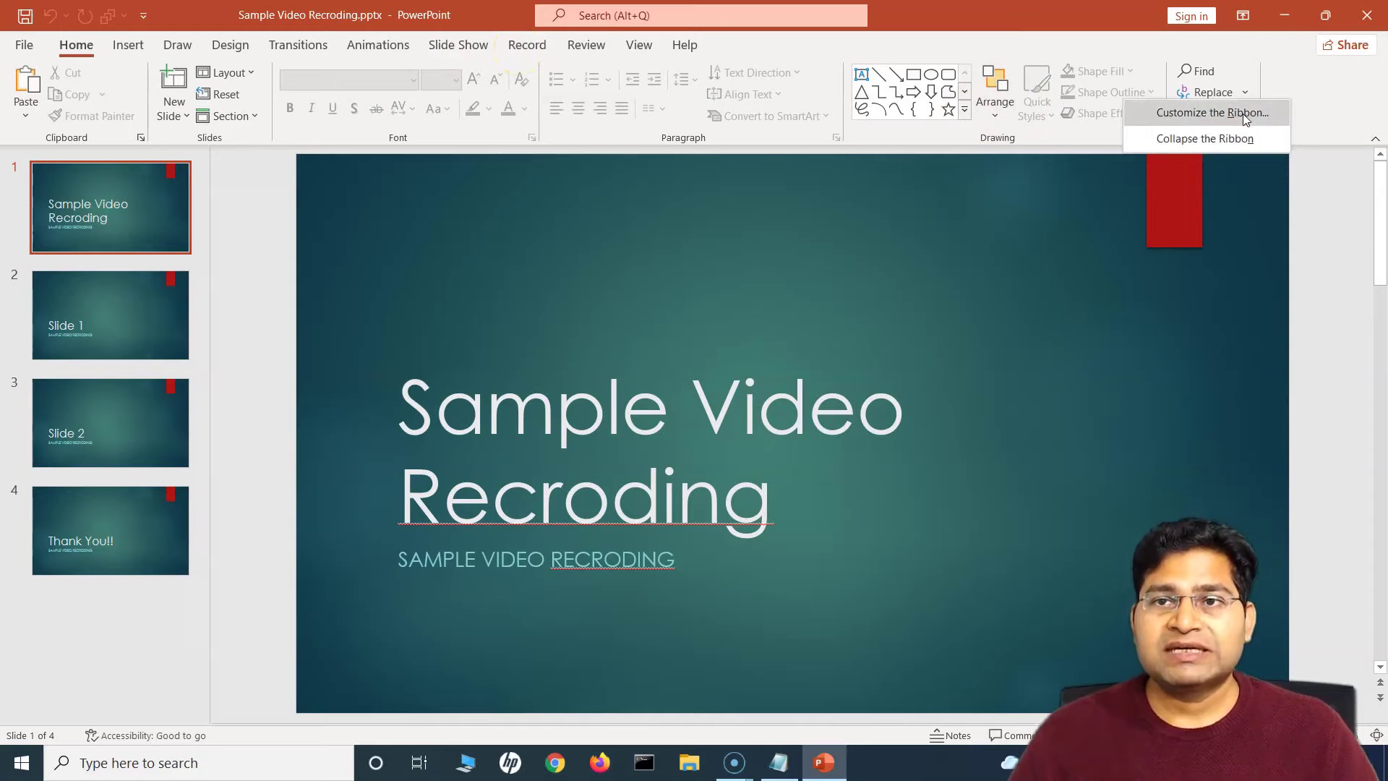
{"action": "left_click", "coordinate": [1281, 88]}
{"action": "right_click", "coordinate": [1281, 87]}
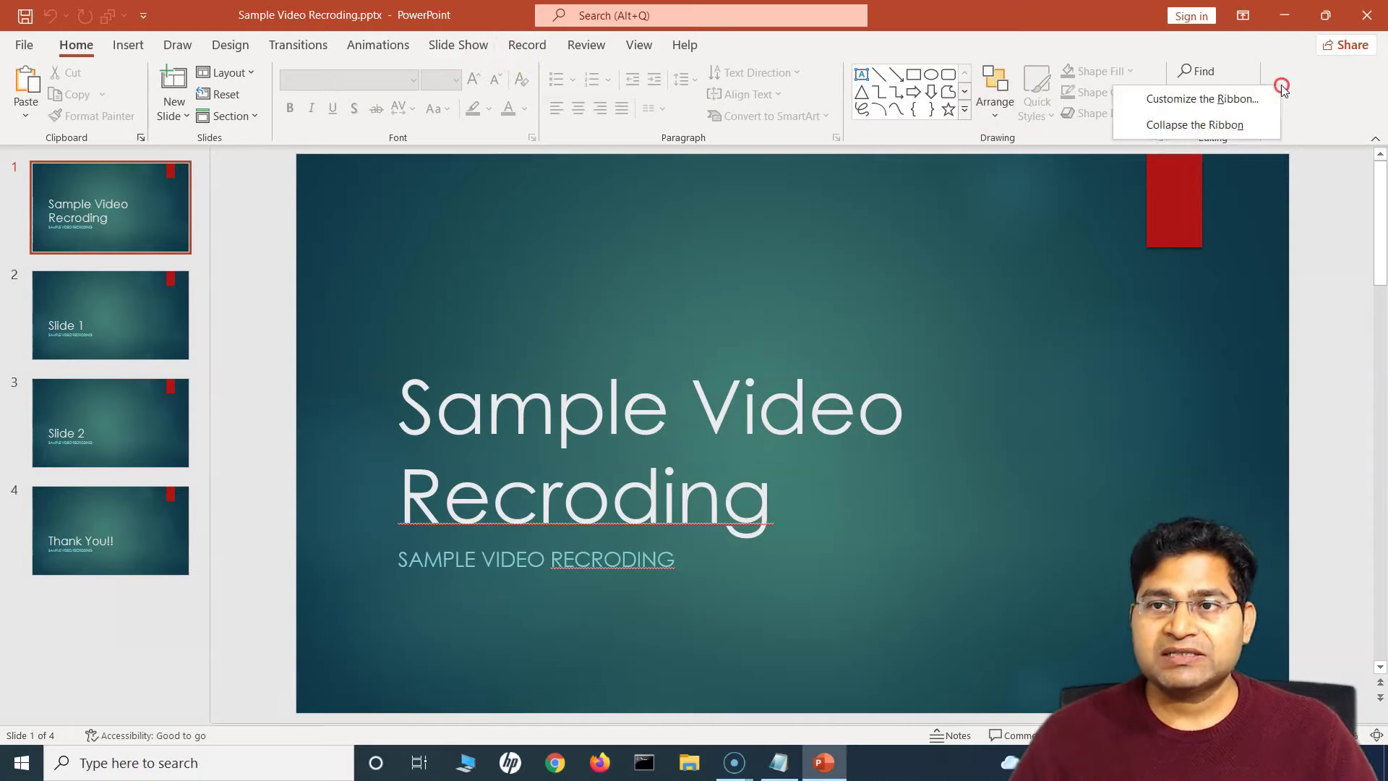
{"action": "left_click", "coordinate": [1206, 99]}
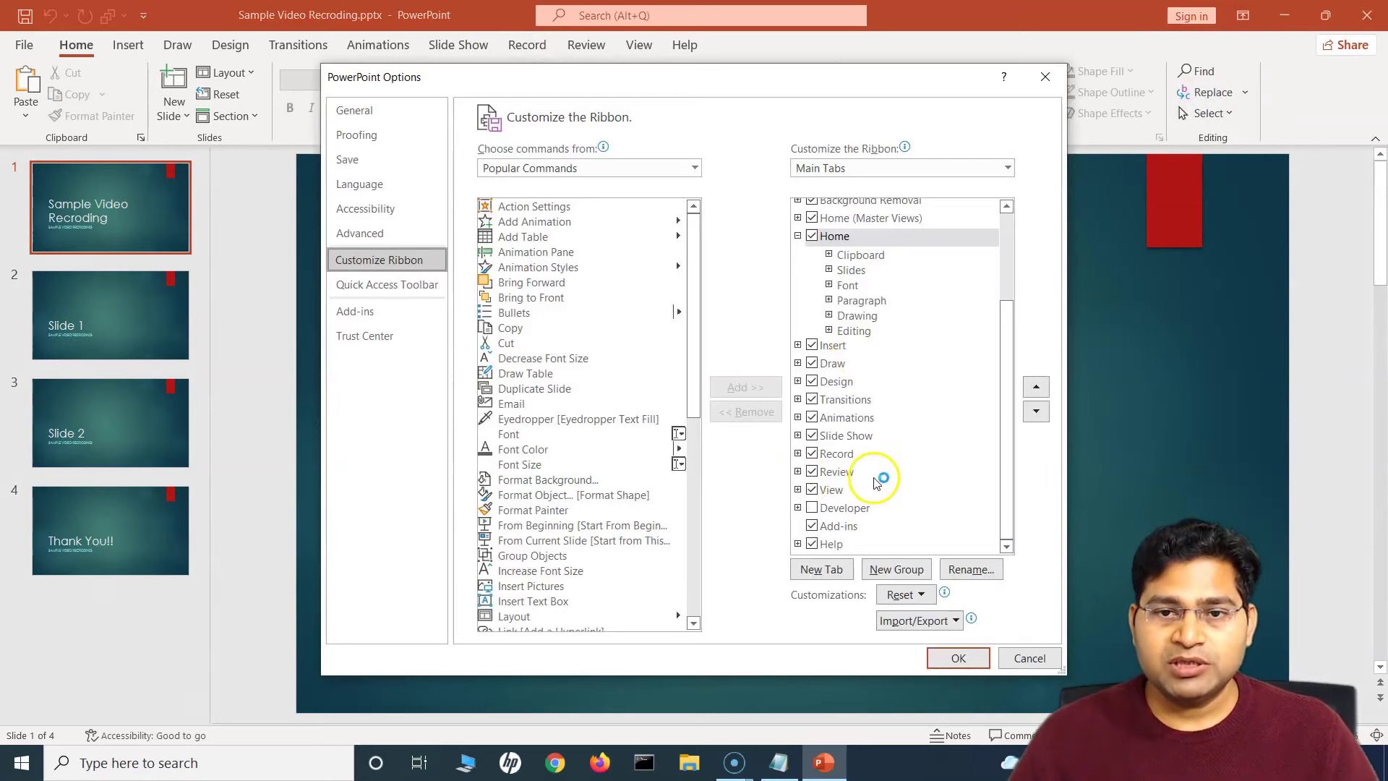
{"action": "left_click", "coordinate": [812, 453]}
{"action": "left_click", "coordinate": [812, 436]}
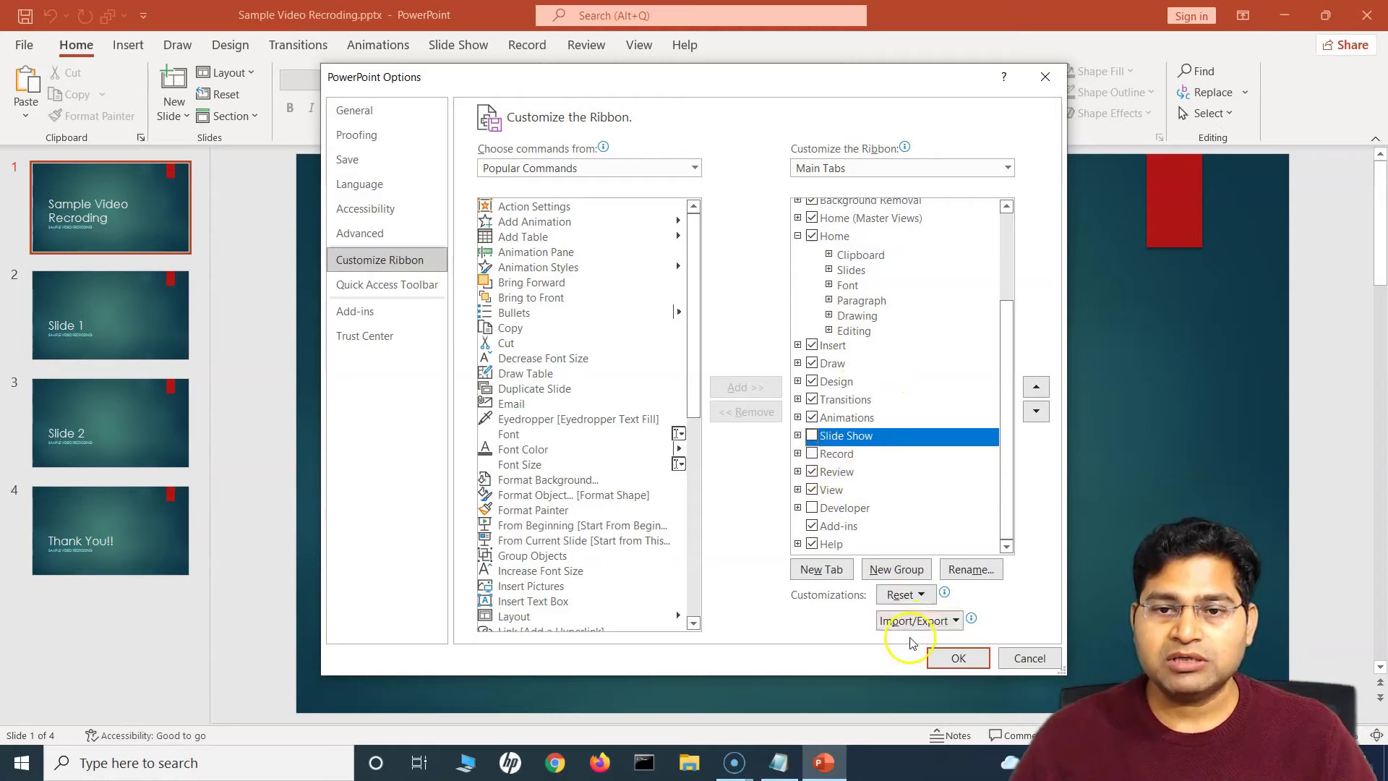
{"action": "left_click", "coordinate": [958, 658]}
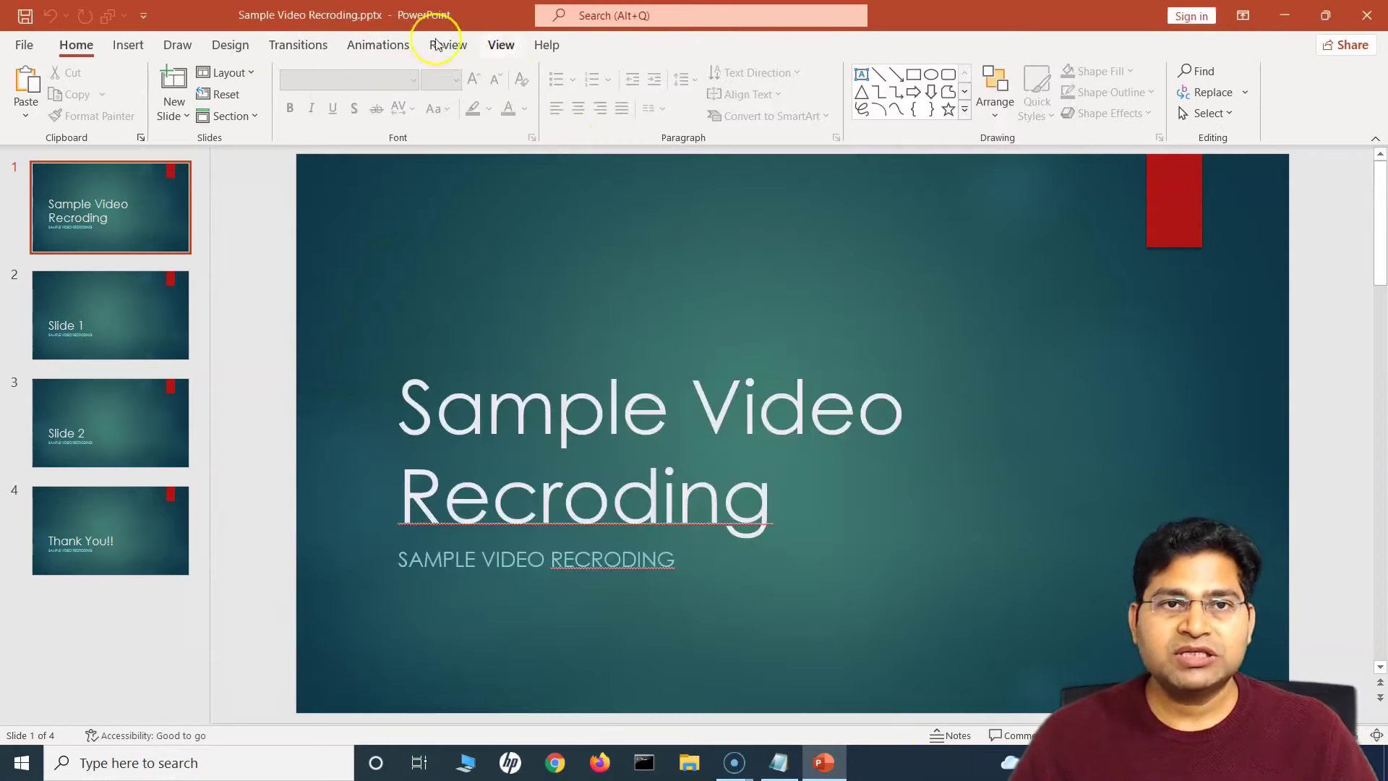
{"action": "right_click", "coordinate": [1292, 101]}
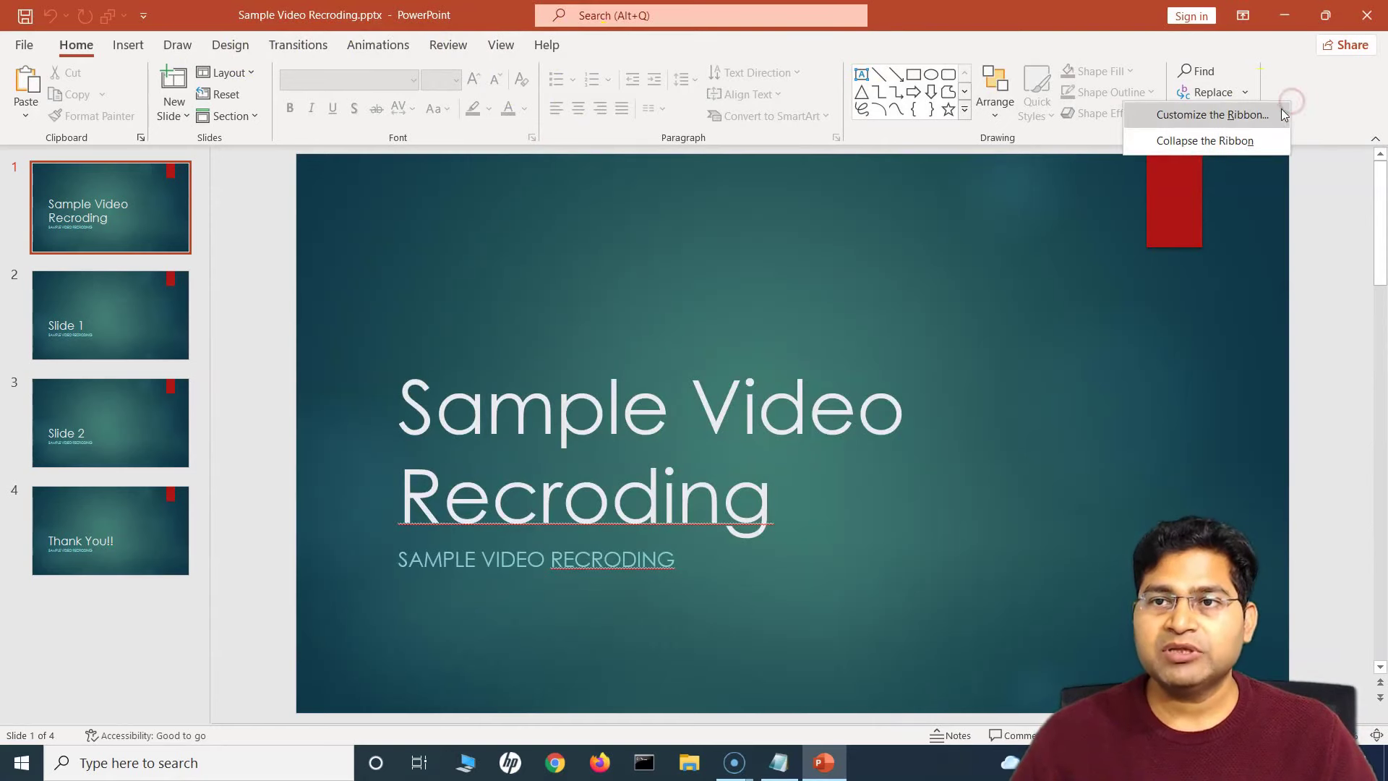
{"action": "left_click", "coordinate": [1270, 117]}
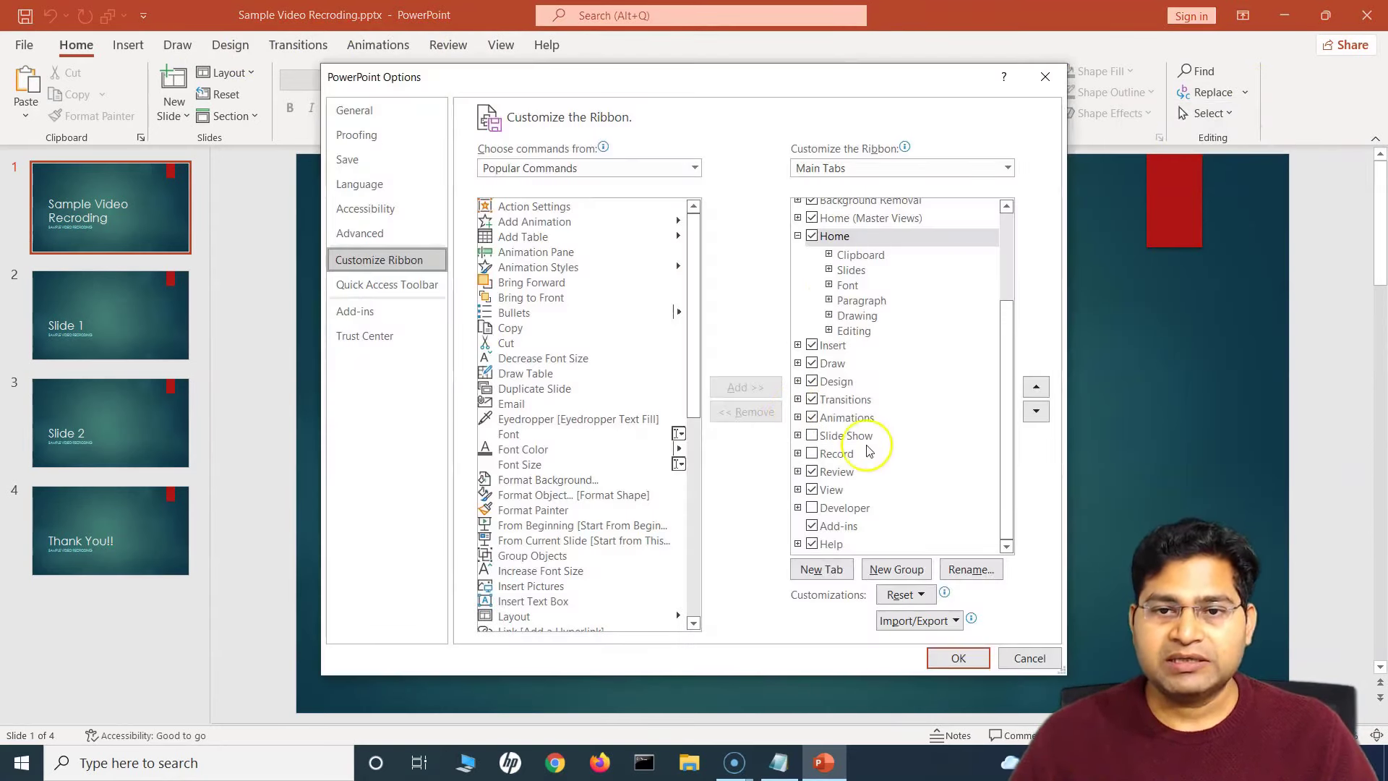
{"action": "left_click", "coordinate": [812, 435]}
{"action": "left_click", "coordinate": [811, 453]}
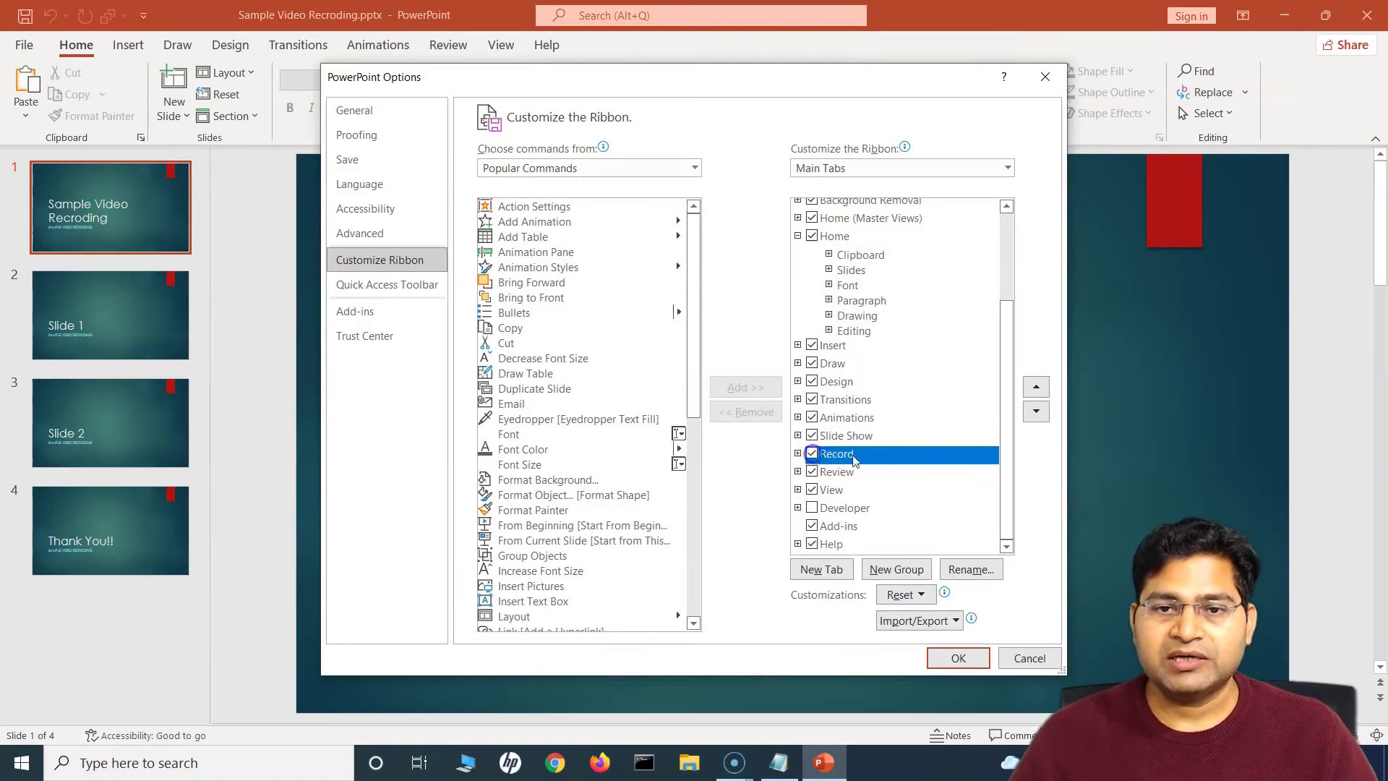
{"action": "left_click", "coordinate": [959, 658]}
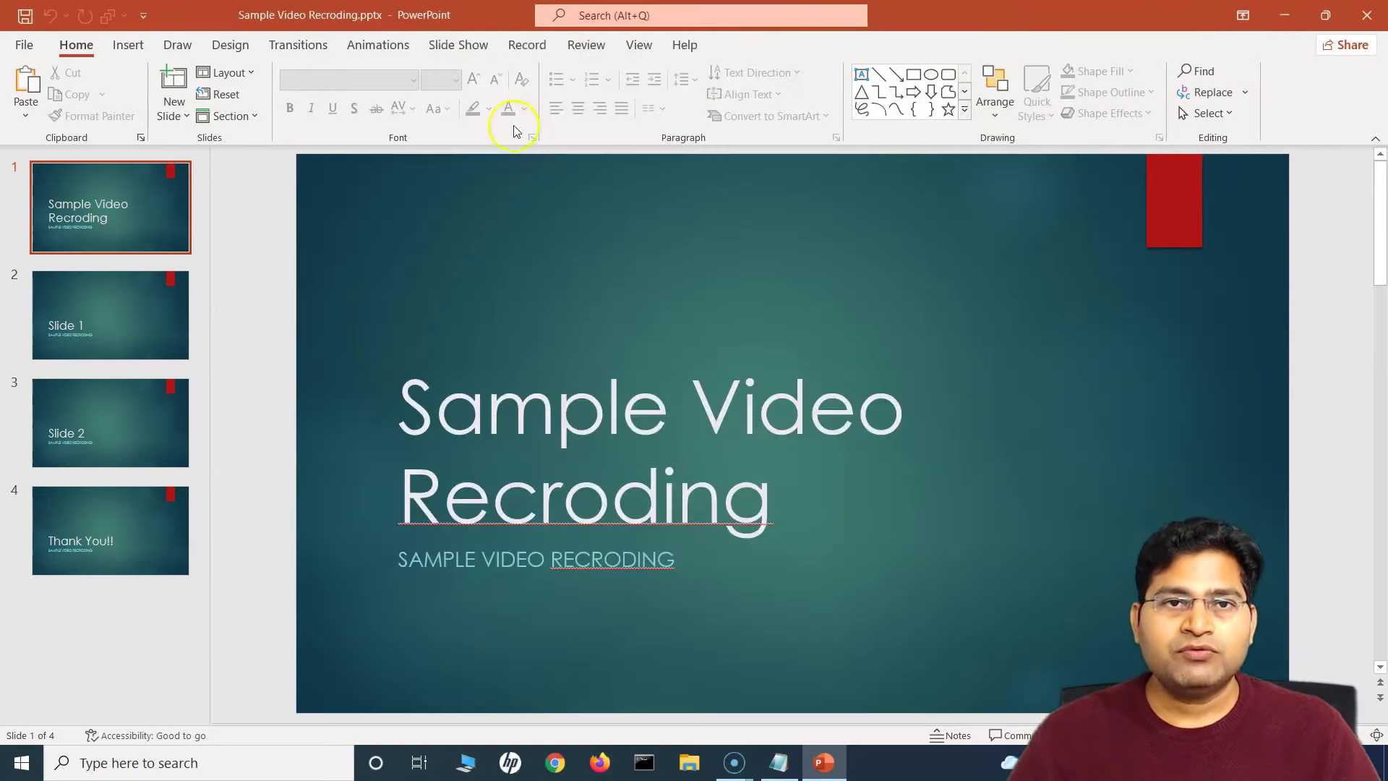
- Show the Record tab and view its From Current Slide and From Beginning recording options
{"action": "left_click", "coordinate": [462, 45]}
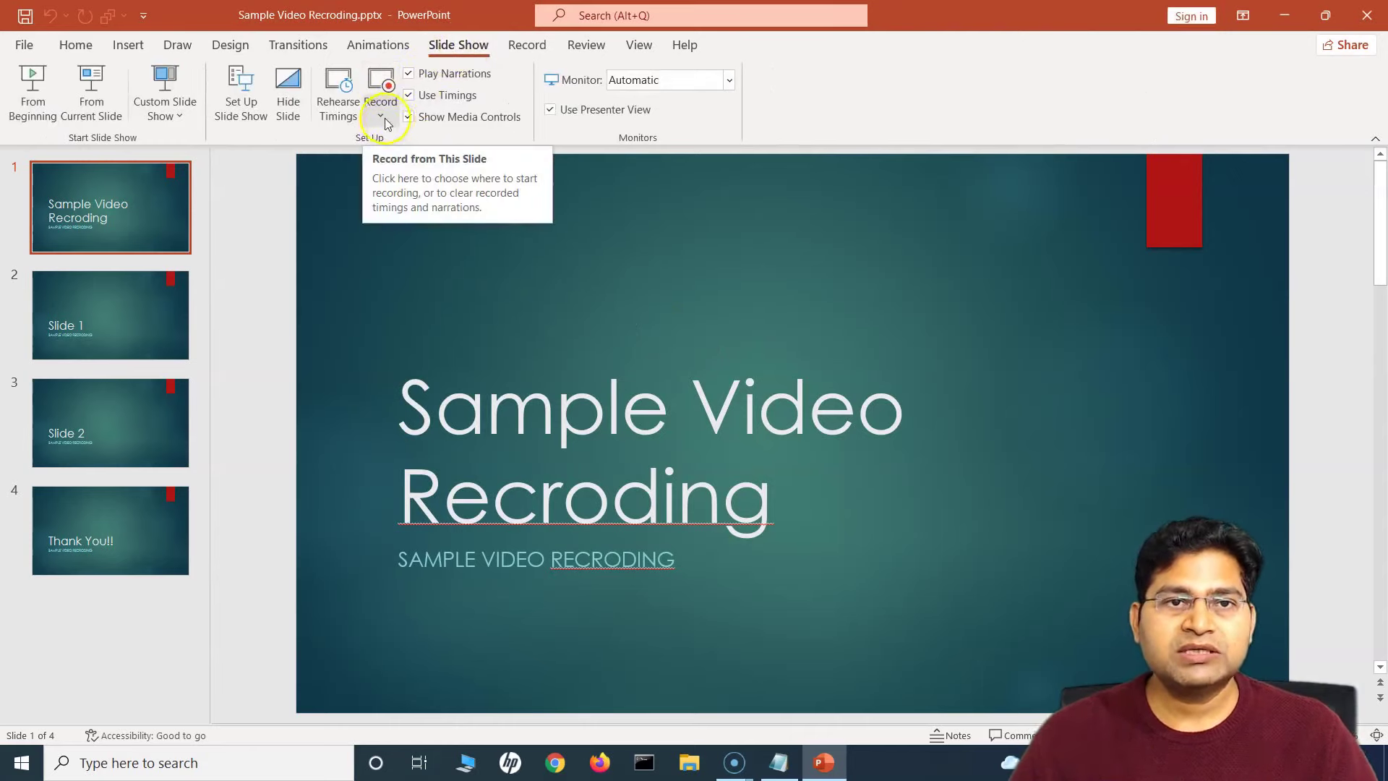
{"action": "left_click", "coordinate": [527, 46]}
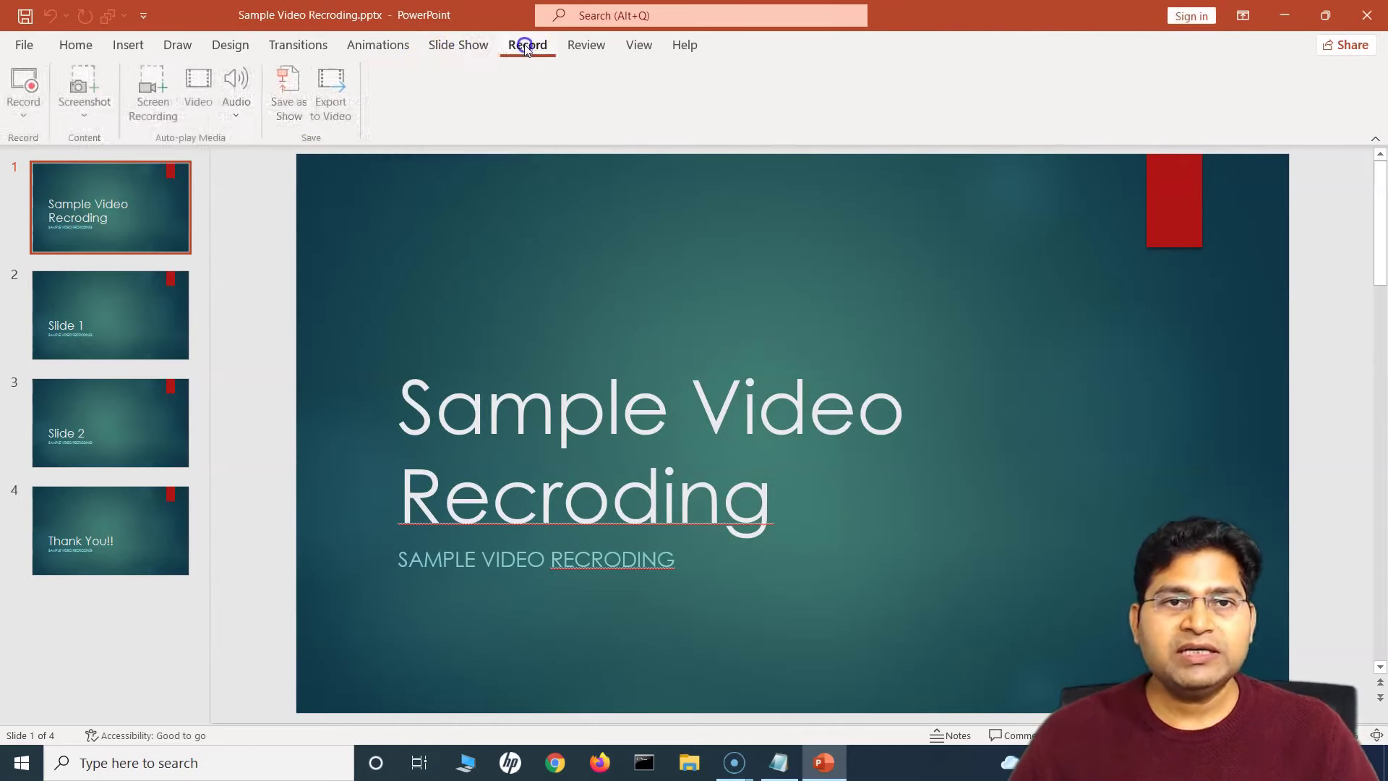
{"action": "left_click", "coordinate": [25, 119]}
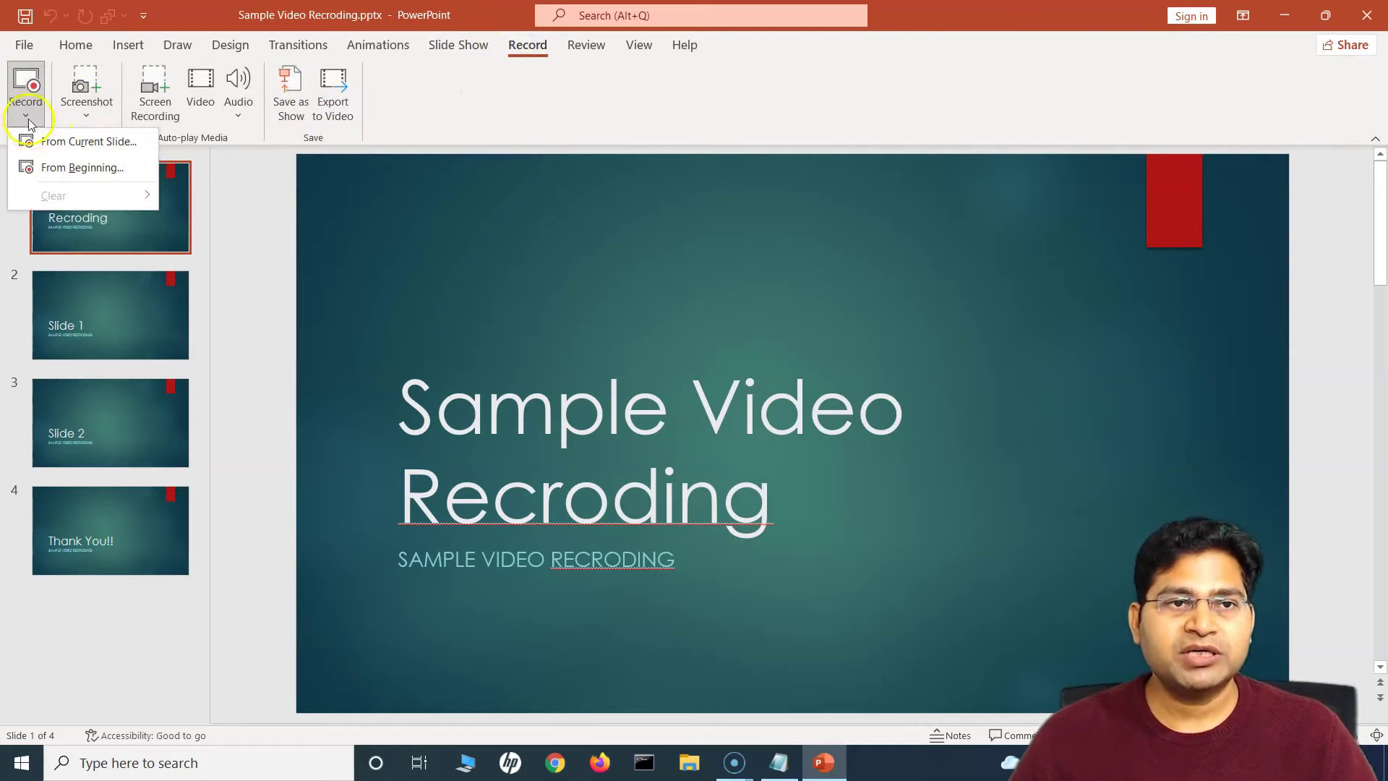
{"action": "left_click", "coordinate": [474, 127]}
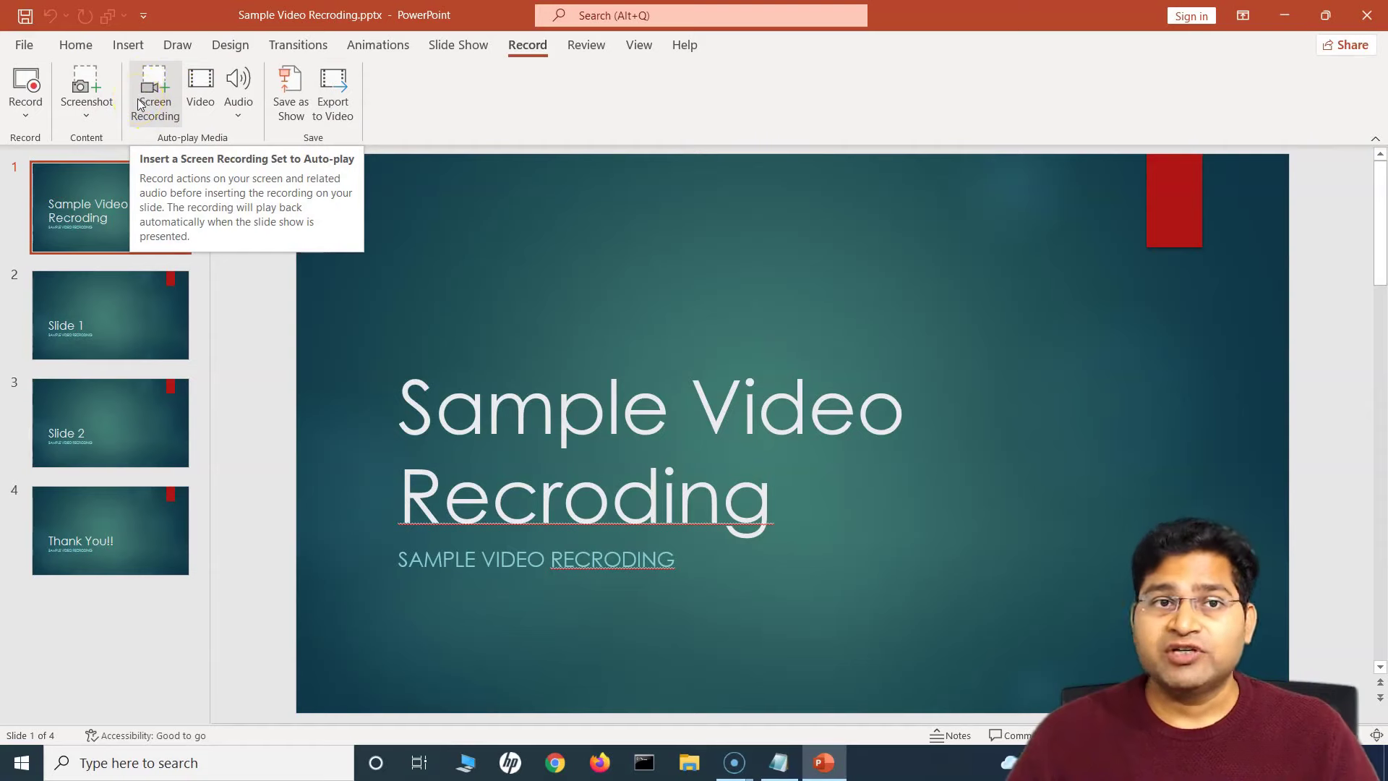
- Compare the Record dropdown choices on the Slide Show and Record tabs
{"action": "left_click", "coordinate": [37, 120]}
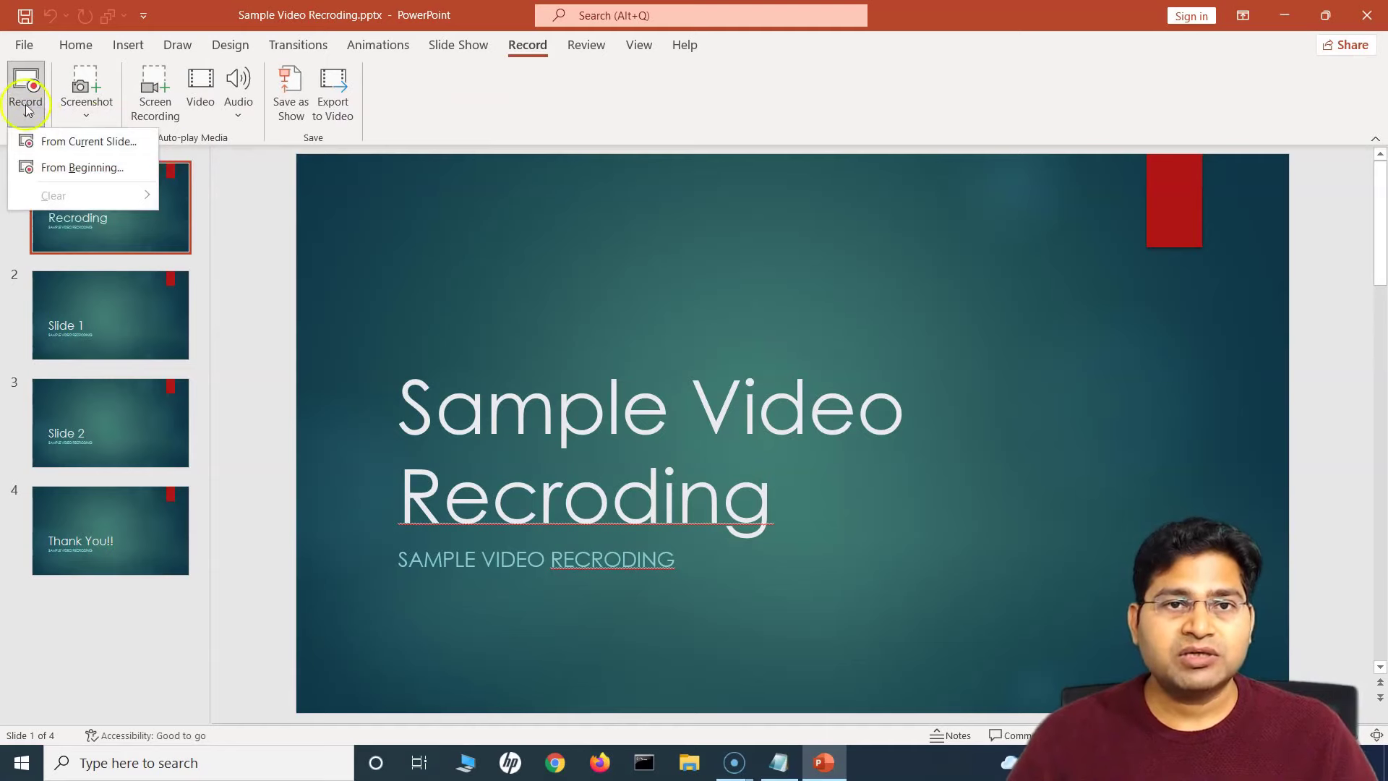
{"action": "left_click", "coordinate": [458, 45]}
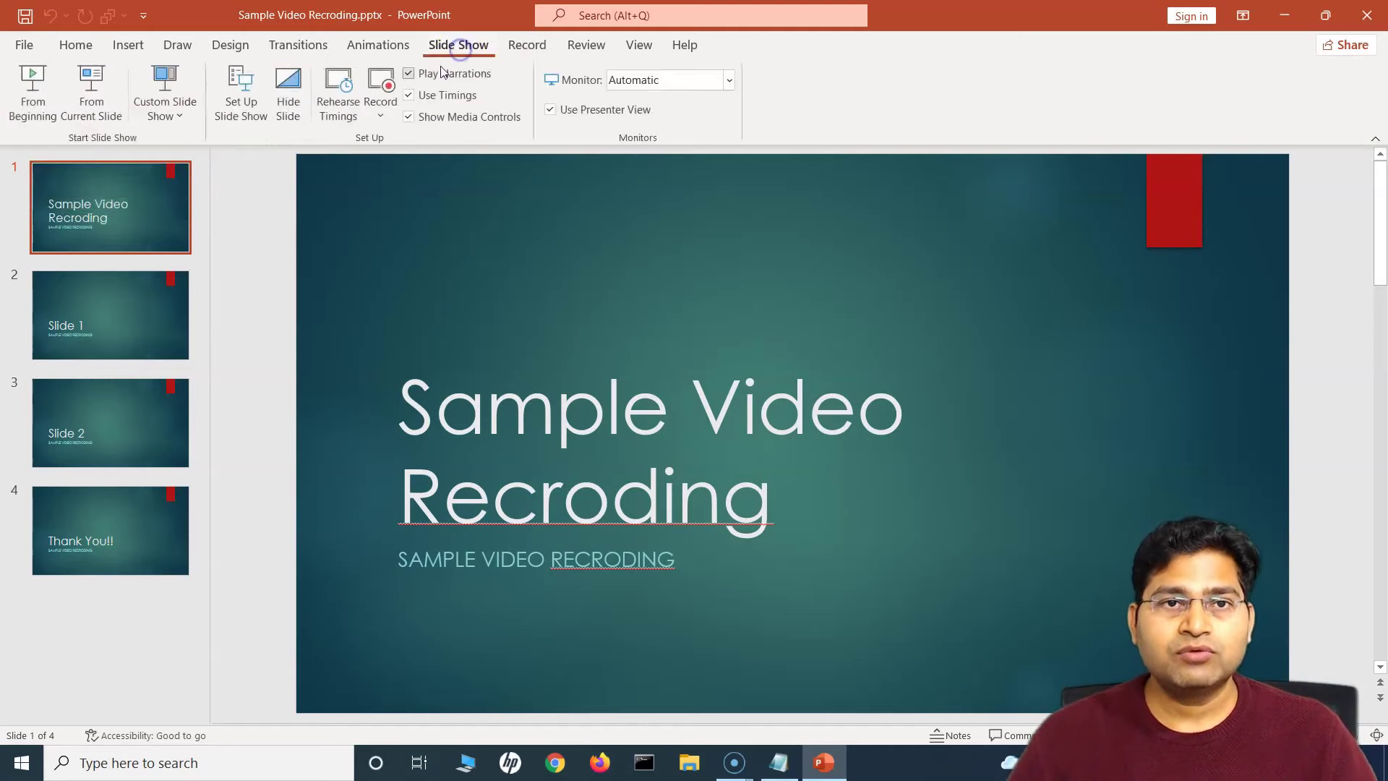
{"action": "left_click", "coordinate": [380, 121]}
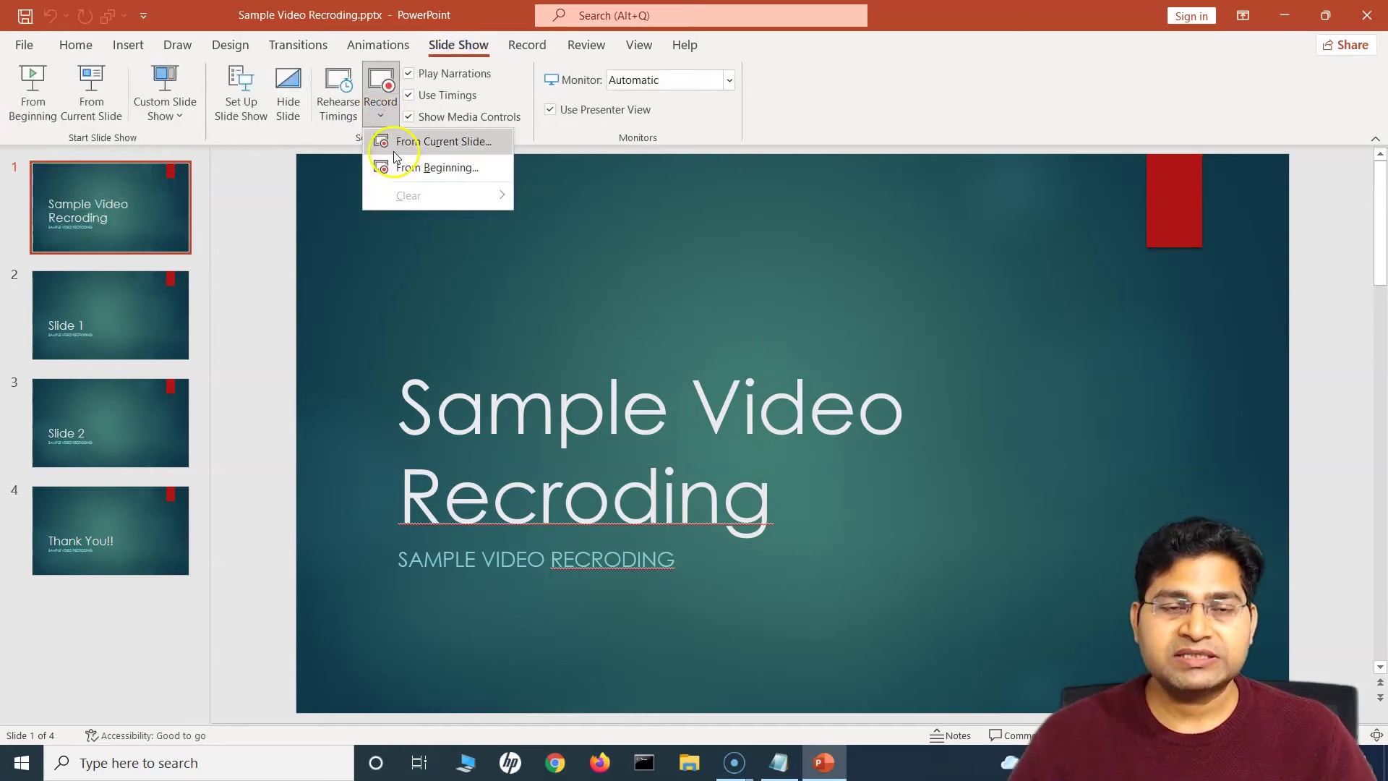
{"action": "left_click", "coordinate": [527, 44]}
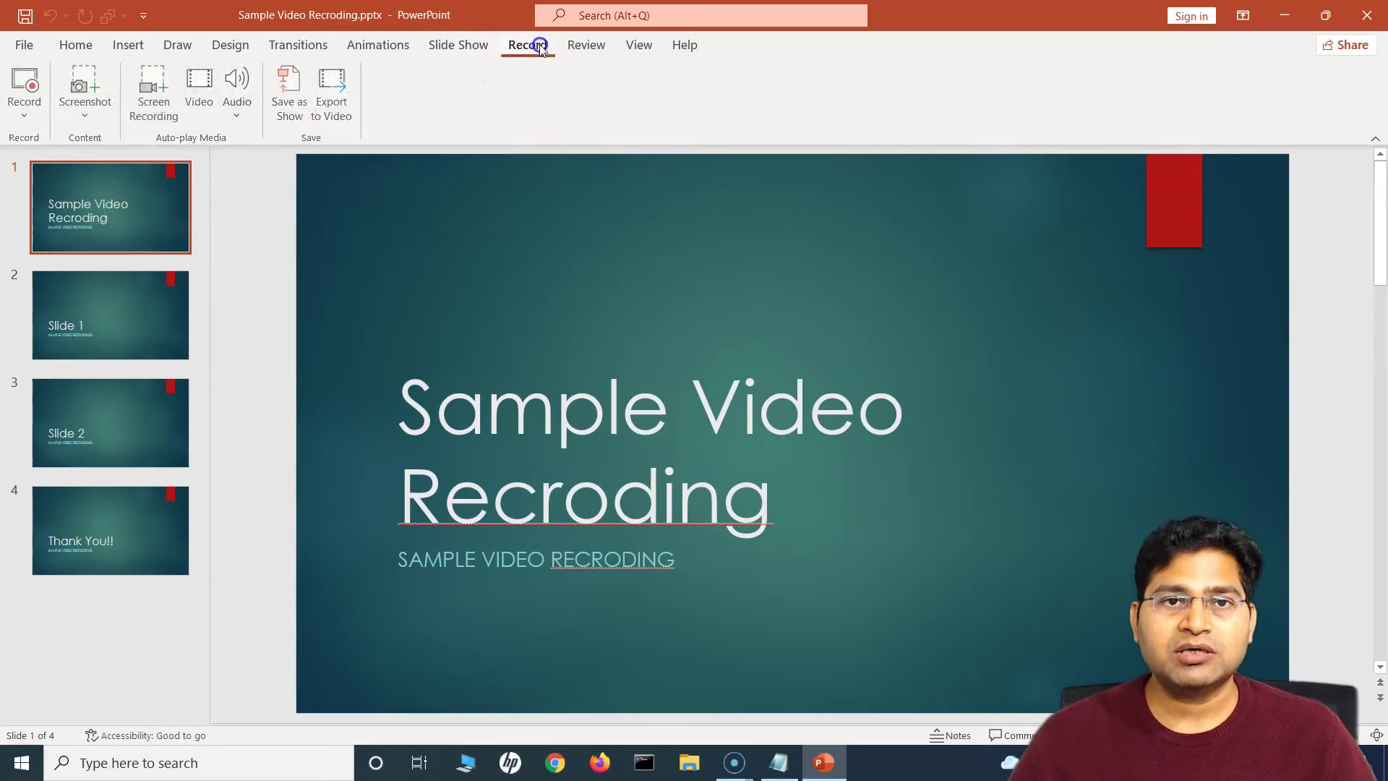
{"action": "left_click", "coordinate": [28, 125]}
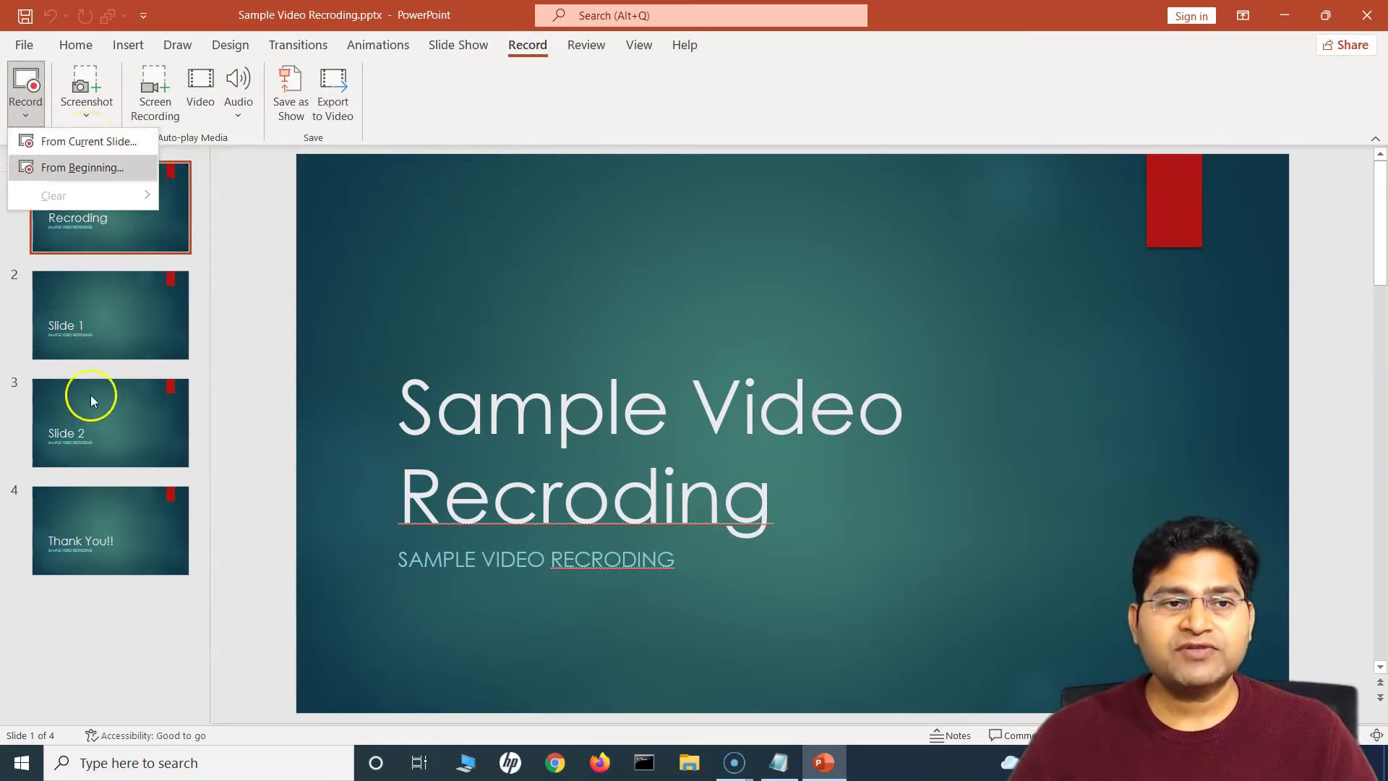
- Select the third slide, titled Slide 2, and list its recording start choices
{"action": "left_click", "coordinate": [93, 416]}
{"action": "left_click", "coordinate": [85, 424]}
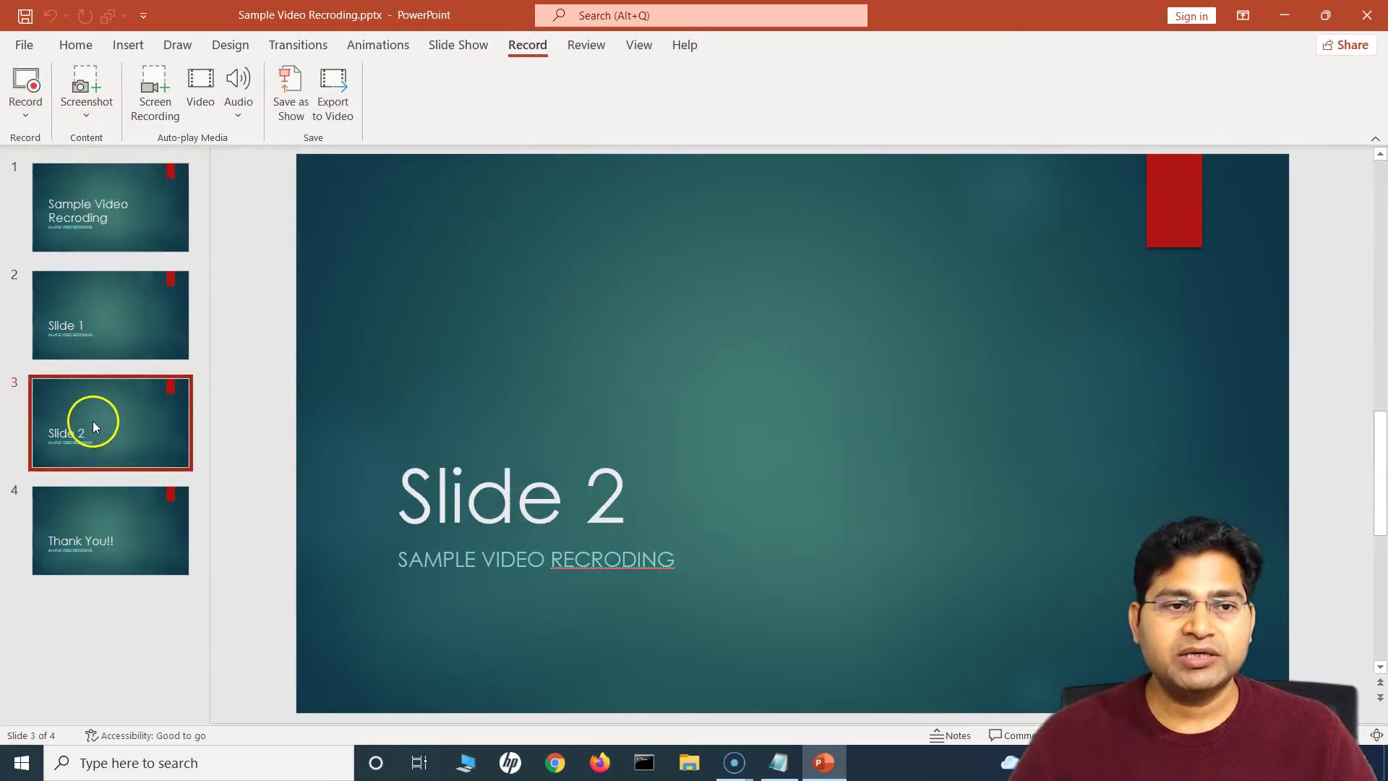
{"action": "left_click", "coordinate": [24, 112]}
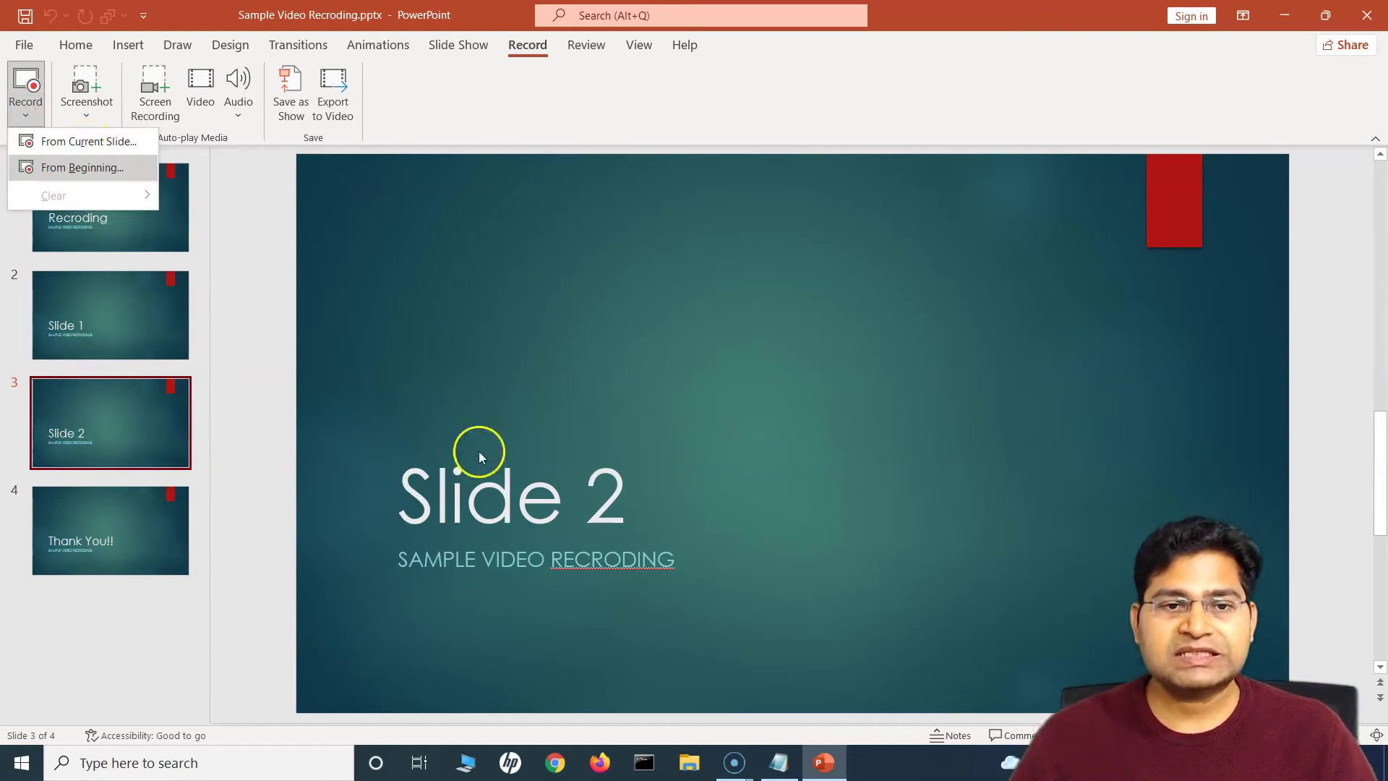
- Open the Record Slide Show window from the first slide, enlarge it and move it up-left
{"action": "left_click", "coordinate": [80, 169]}
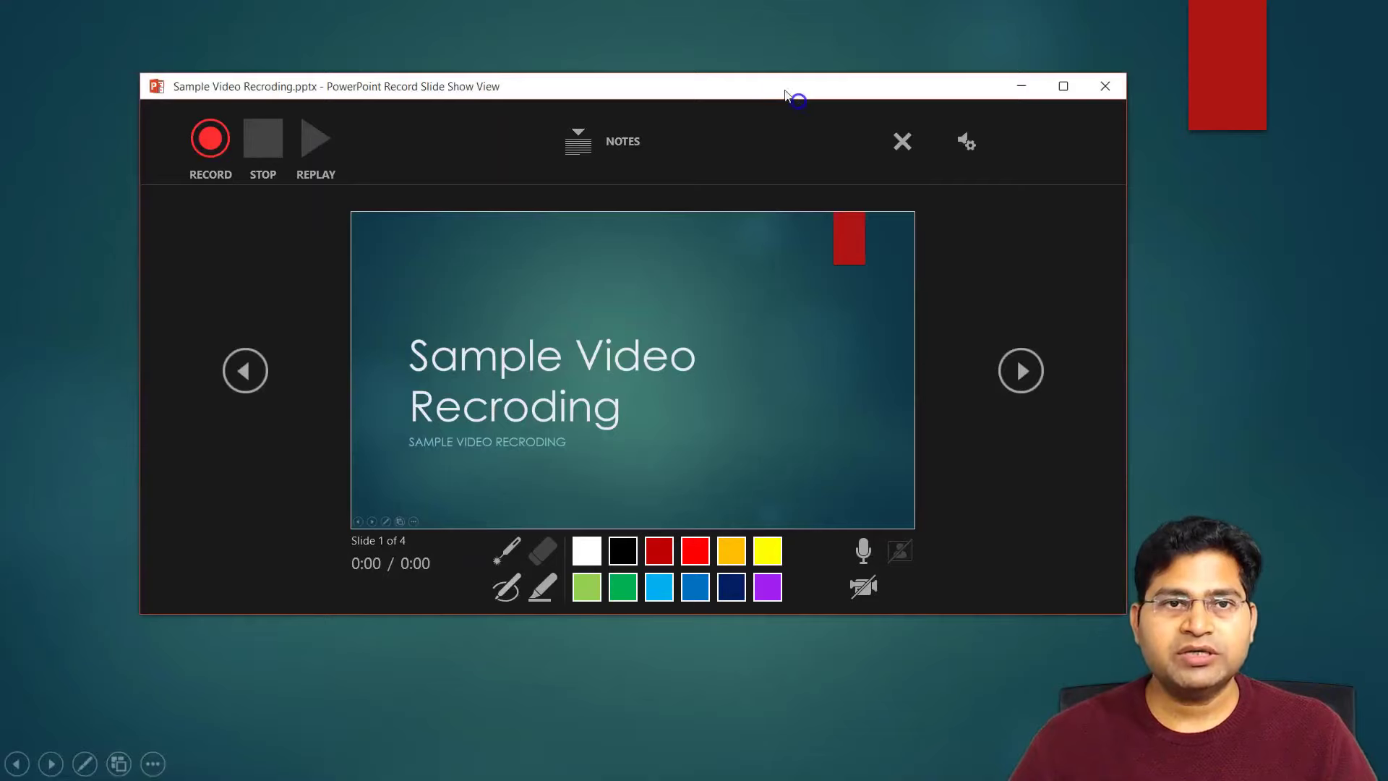
{"action": "left_click", "coordinate": [1064, 86]}
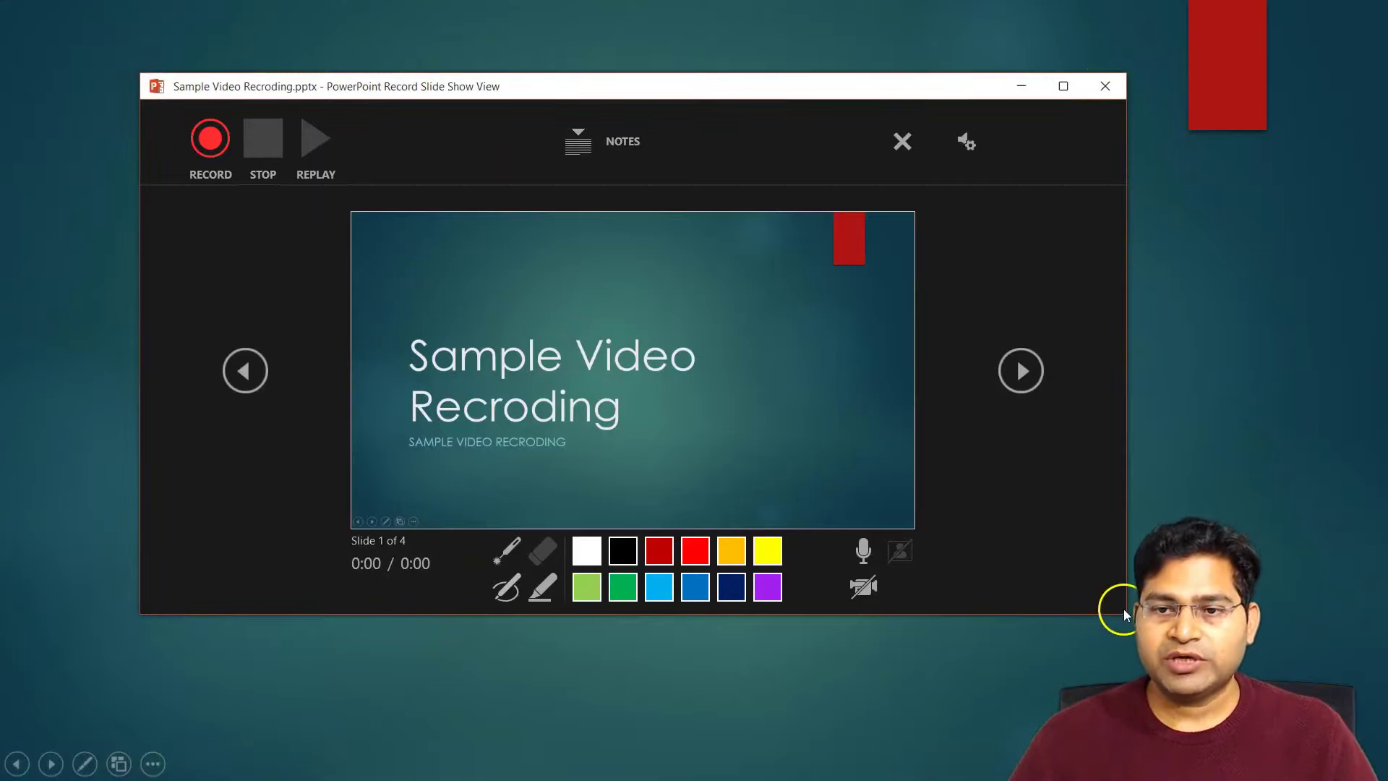
{"action": "left_click_drag", "start_coordinate": [1124, 614], "coordinate": [1305, 637]}
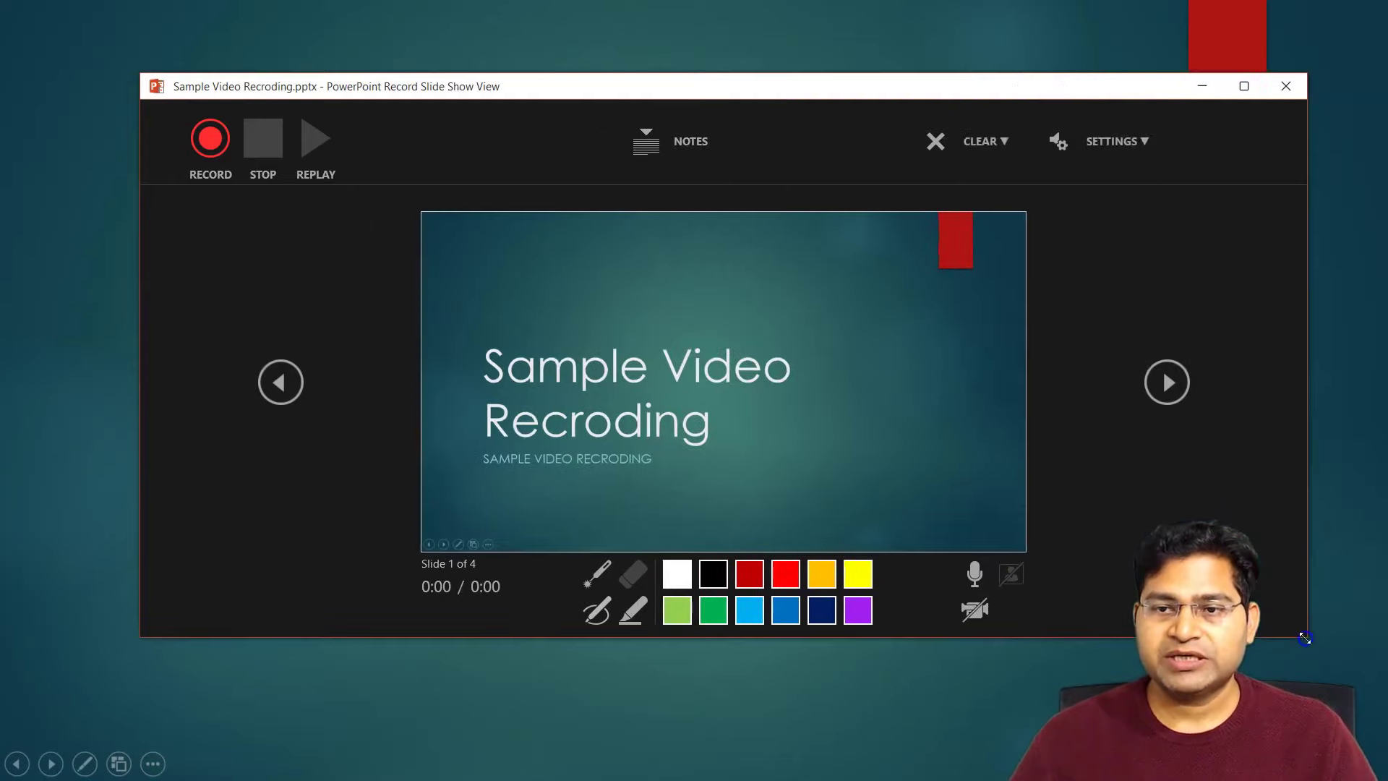
{"action": "left_click_drag", "start_coordinate": [907, 93], "coordinate": [873, 47]}
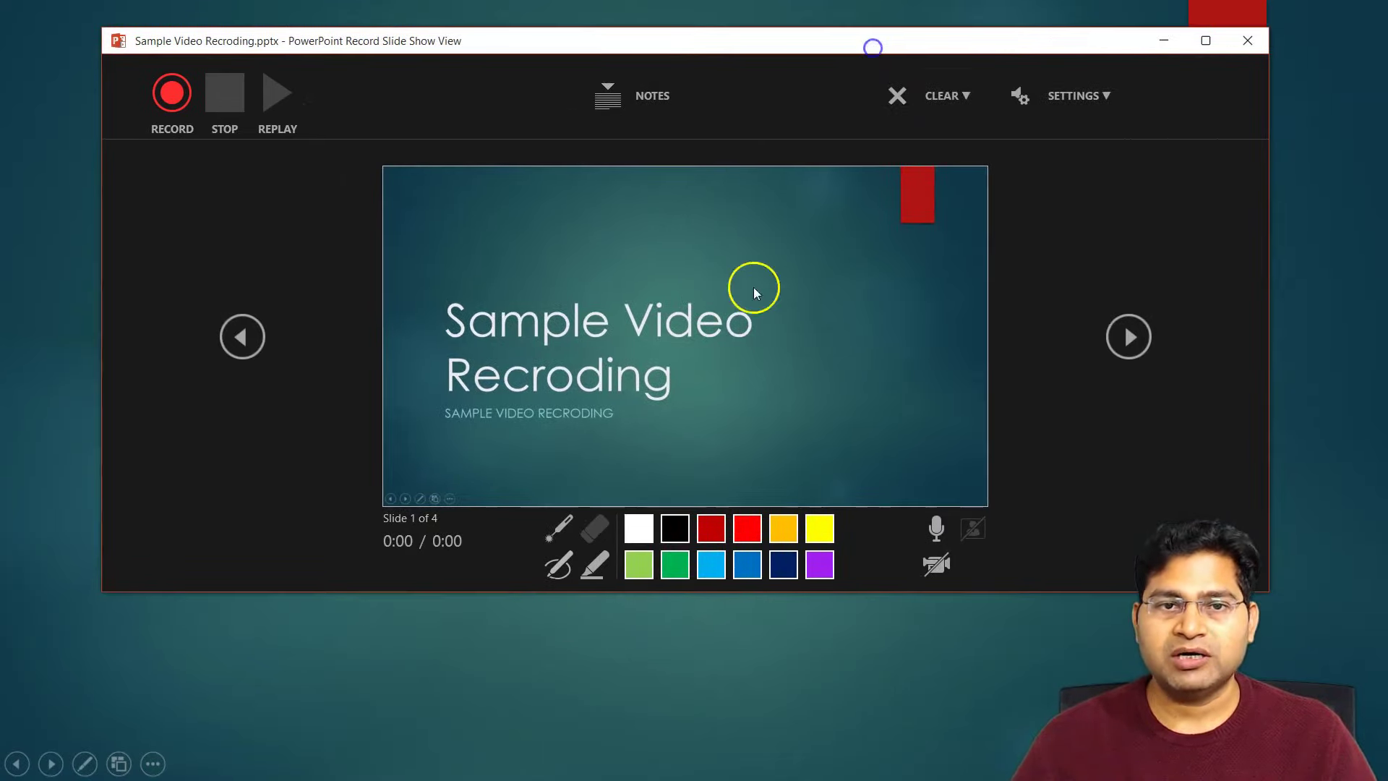
- Set the recording microphone to C922 Pro Stream Webcam
{"action": "left_click", "coordinate": [1106, 96]}
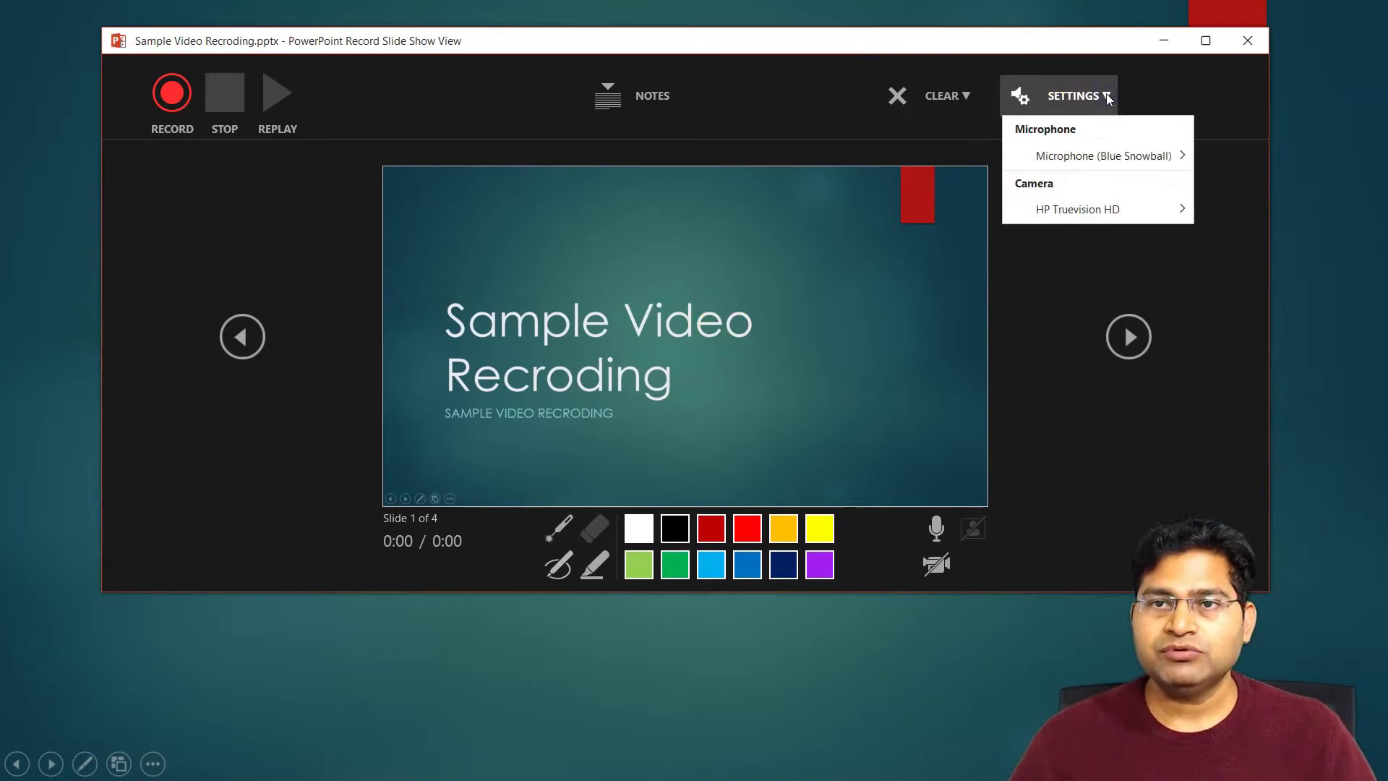
{"action": "mouse_move", "coordinate": [1185, 164]}
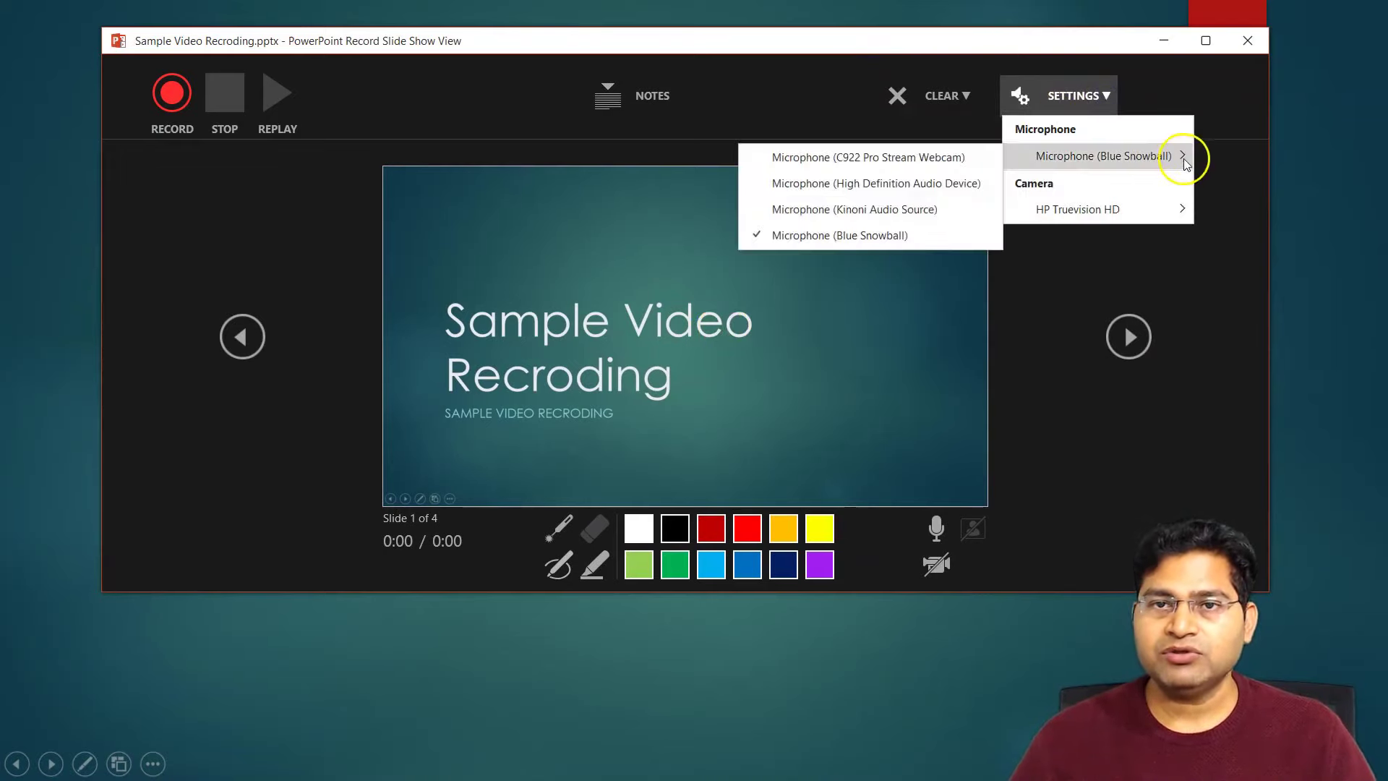
{"action": "left_click", "coordinate": [958, 166]}
- Turn on the HP Truevision HD camera feed for the recording
{"action": "left_click", "coordinate": [1108, 100]}
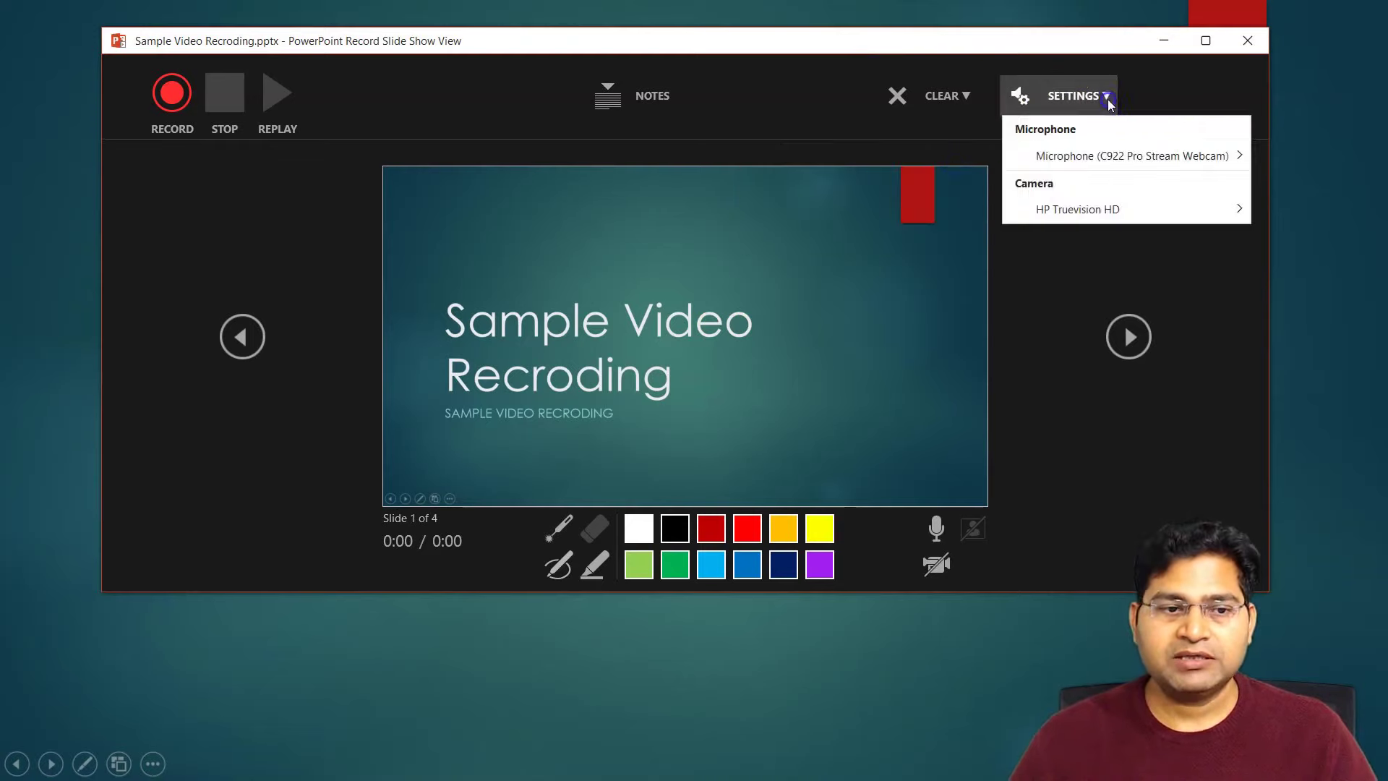
{"action": "left_click", "coordinate": [1125, 217]}
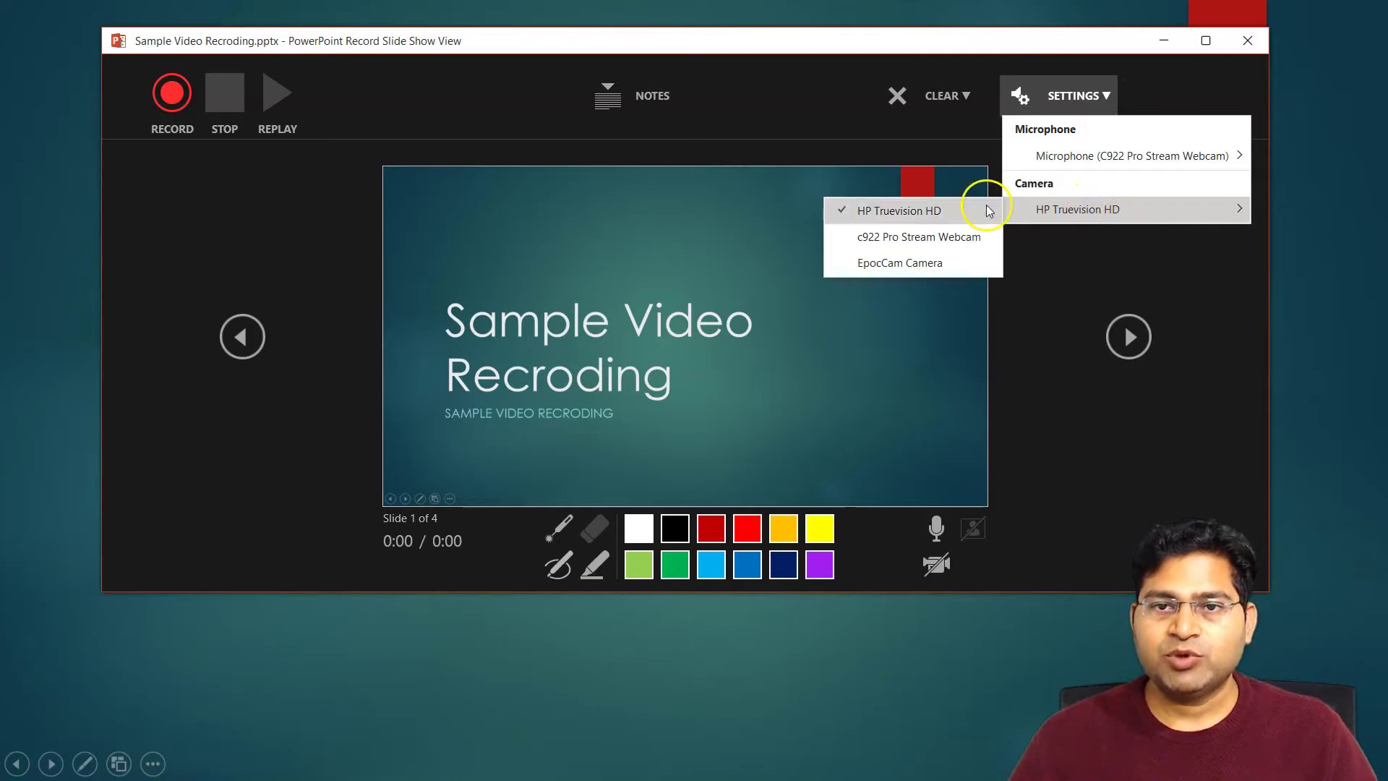
{"action": "left_click", "coordinate": [938, 212]}
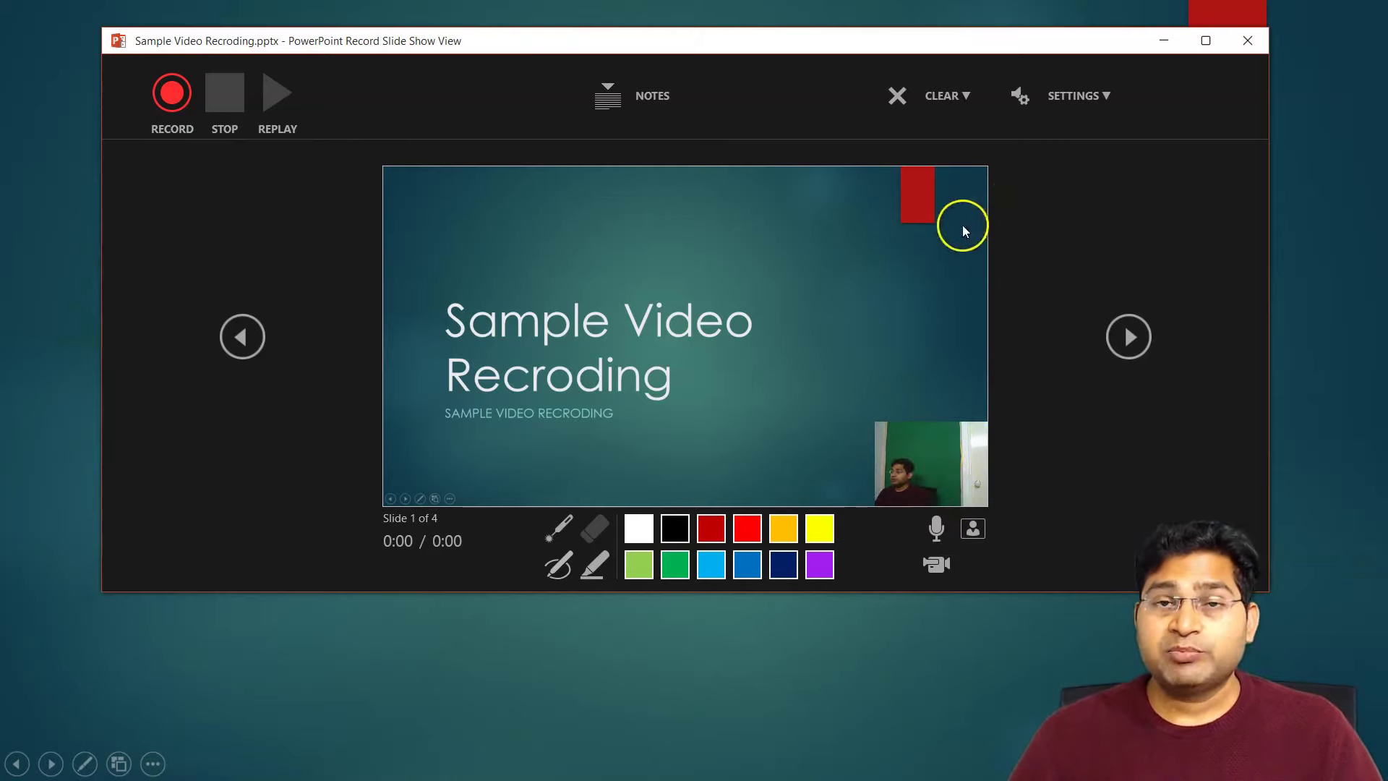
{"action": "left_click", "coordinate": [160, 107]}
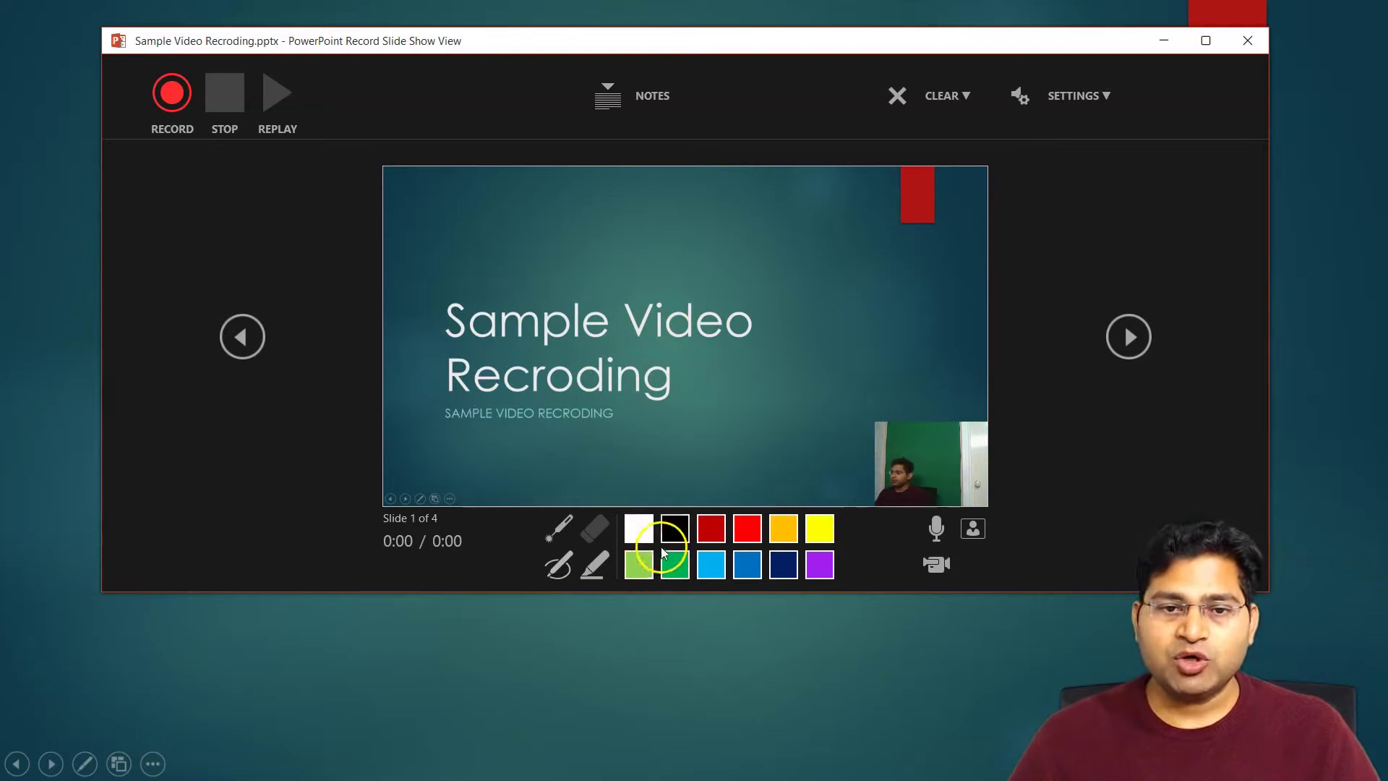
- Circle the title slide's title with a yellow pen
{"action": "left_click", "coordinate": [595, 567]}
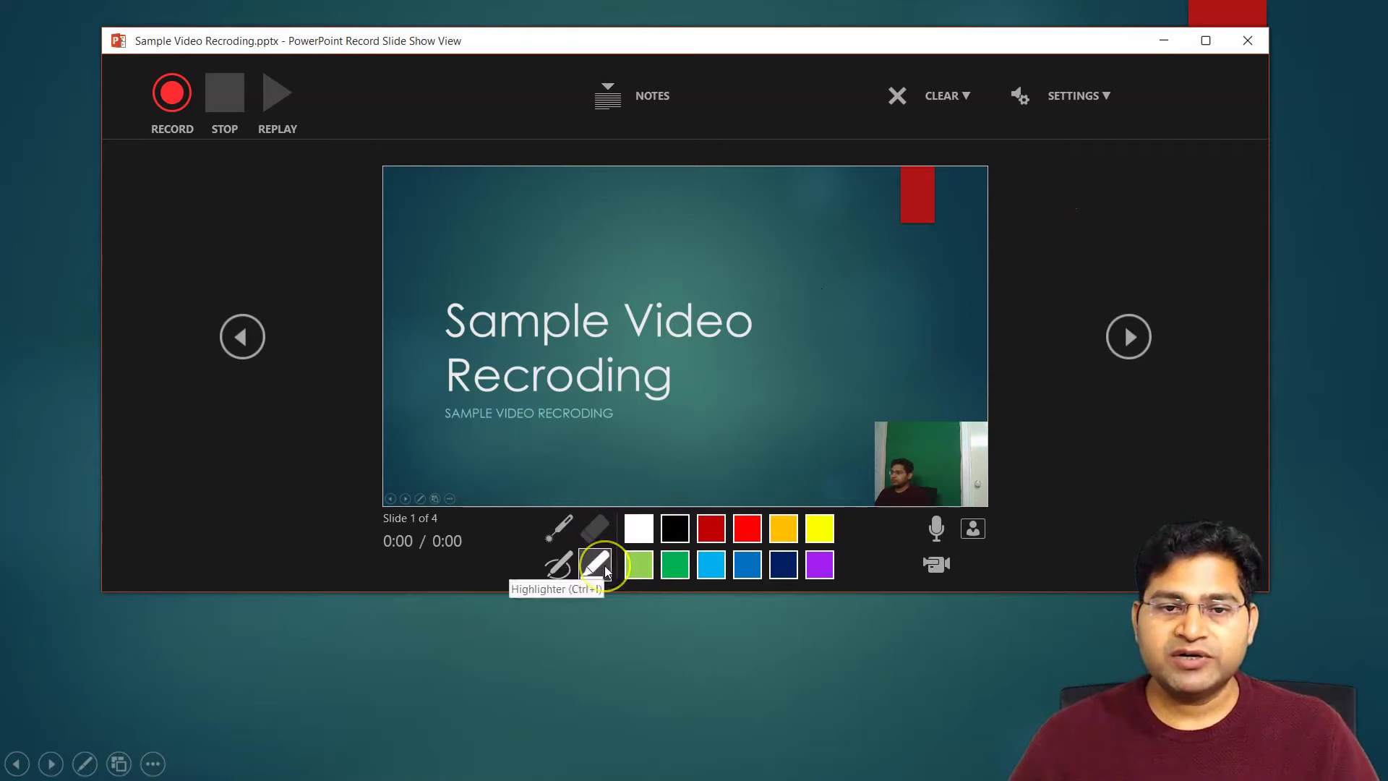
{"action": "left_click", "coordinate": [558, 567]}
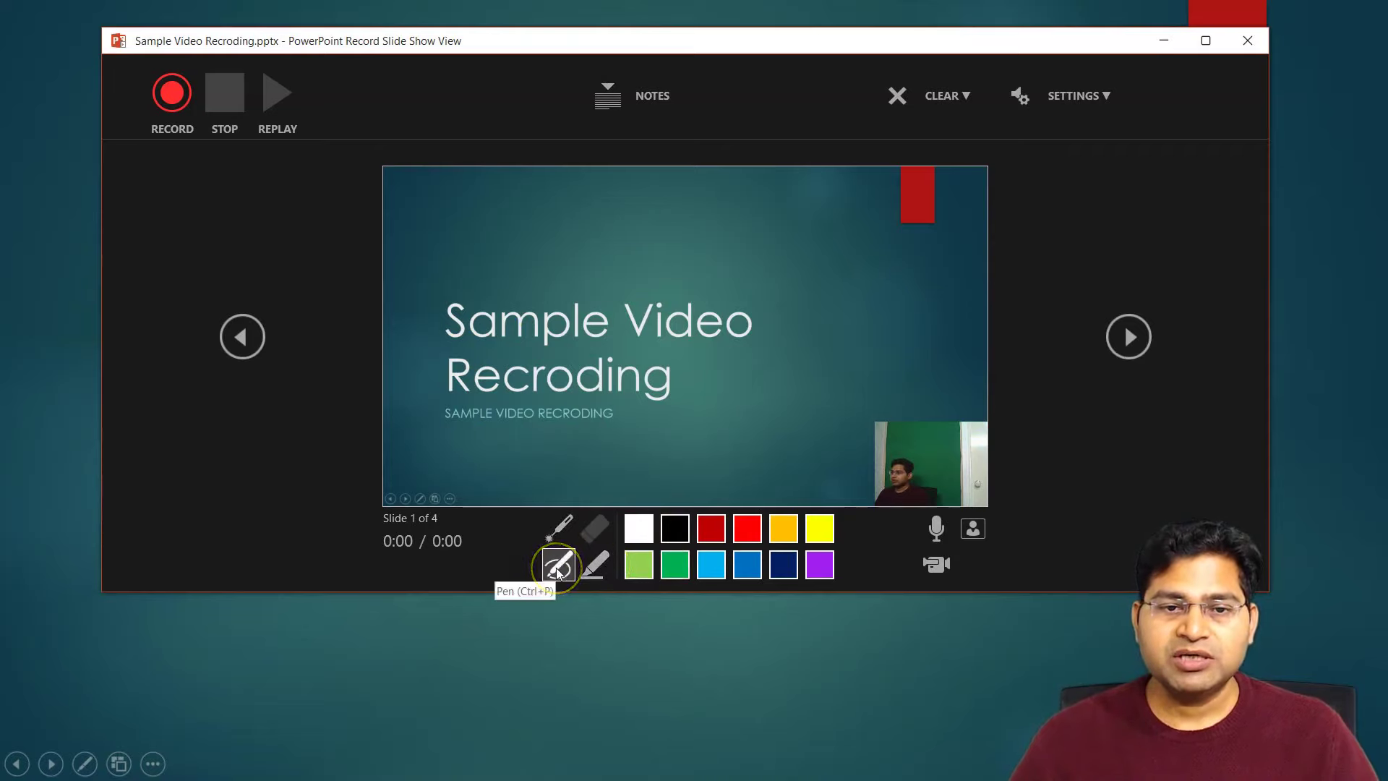
{"action": "left_click", "coordinate": [820, 527]}
{"action": "mouse_move", "coordinate": [791, 313]}
{"action": "left_mouse_down"}
{"action": "mouse_move", "coordinate": [719, 269]}
{"action": "mouse_move", "coordinate": [432, 314]}
{"action": "mouse_move", "coordinate": [548, 446]}
{"action": "mouse_move", "coordinate": [812, 332]}
{"action": "mouse_move", "coordinate": [787, 316]}
{"action": "left_mouse_up"}
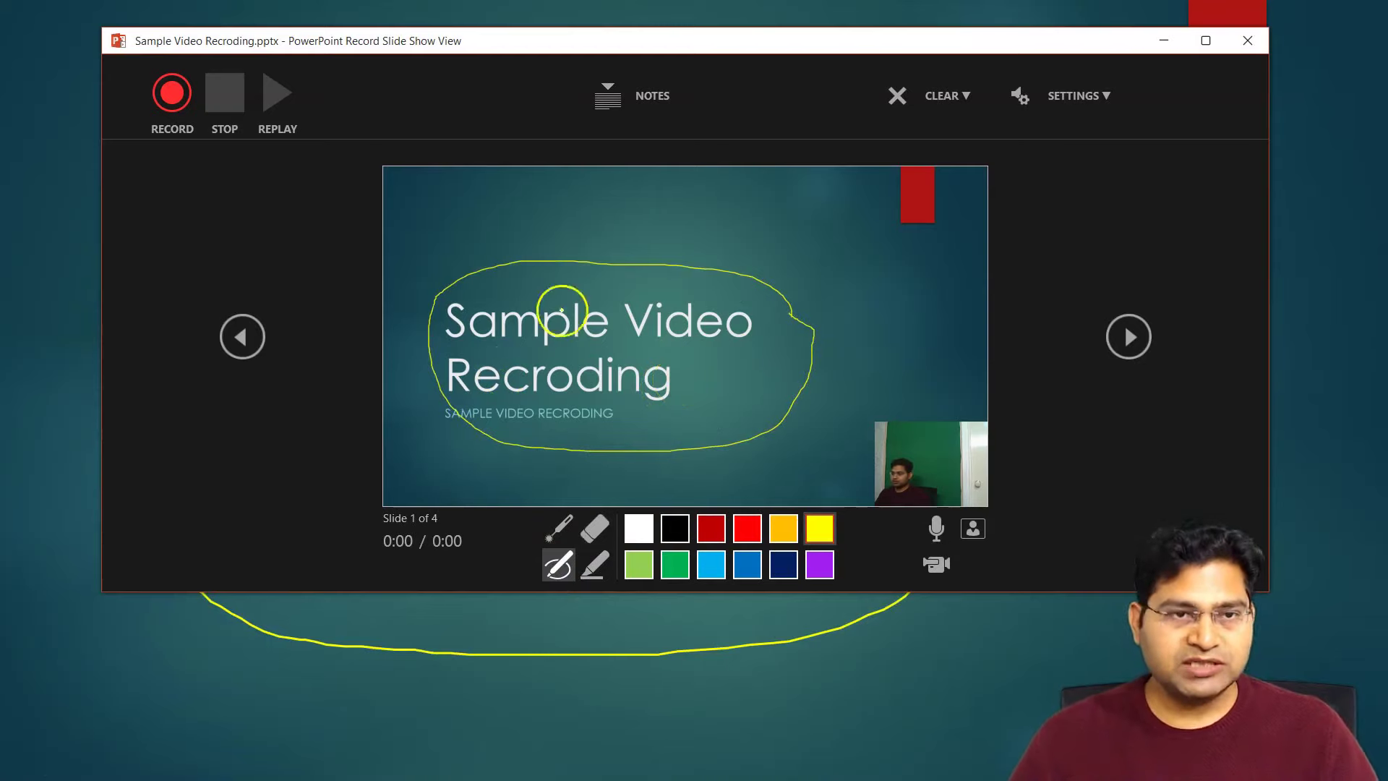
- Start recording, advance to Slide 1, and circle its title and underline its subtitle in red
{"action": "left_click", "coordinate": [171, 103]}
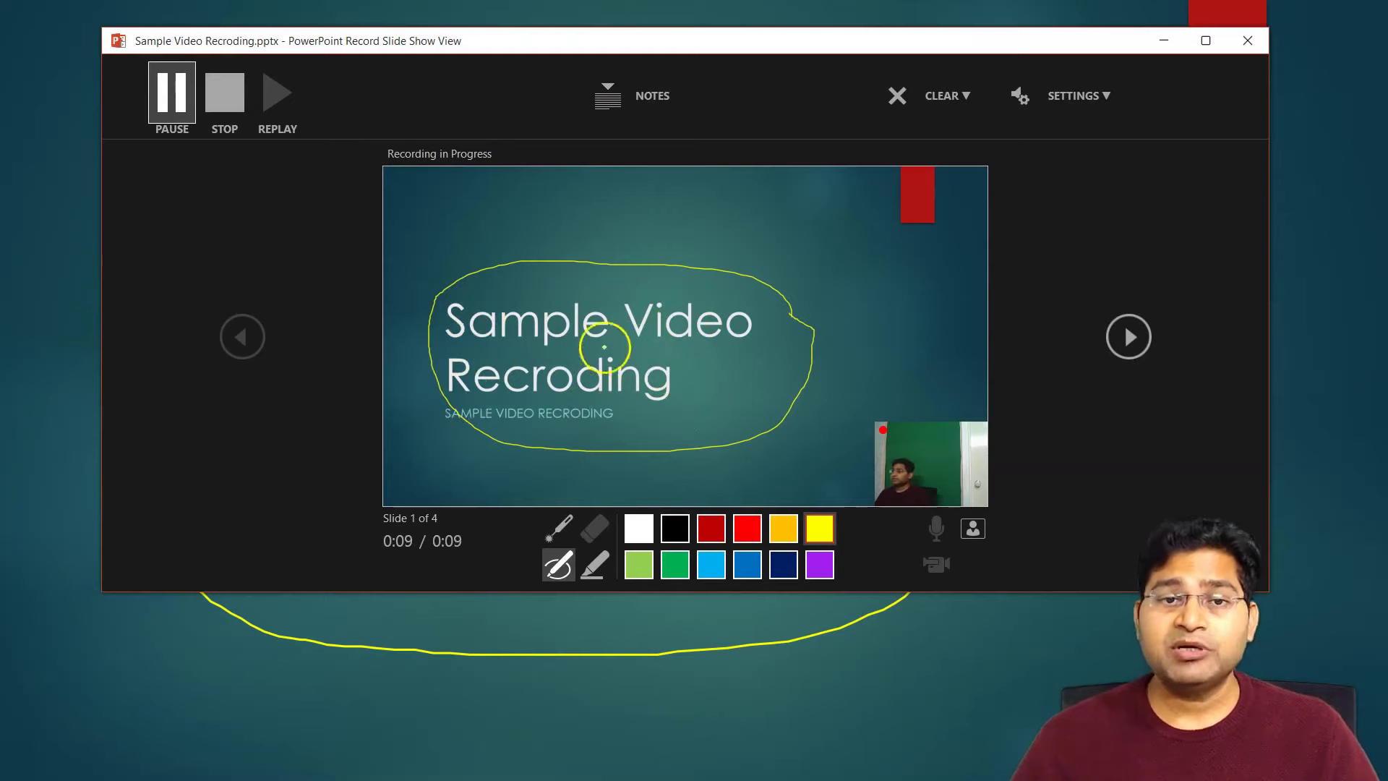
{"action": "left_click", "coordinate": [1127, 335]}
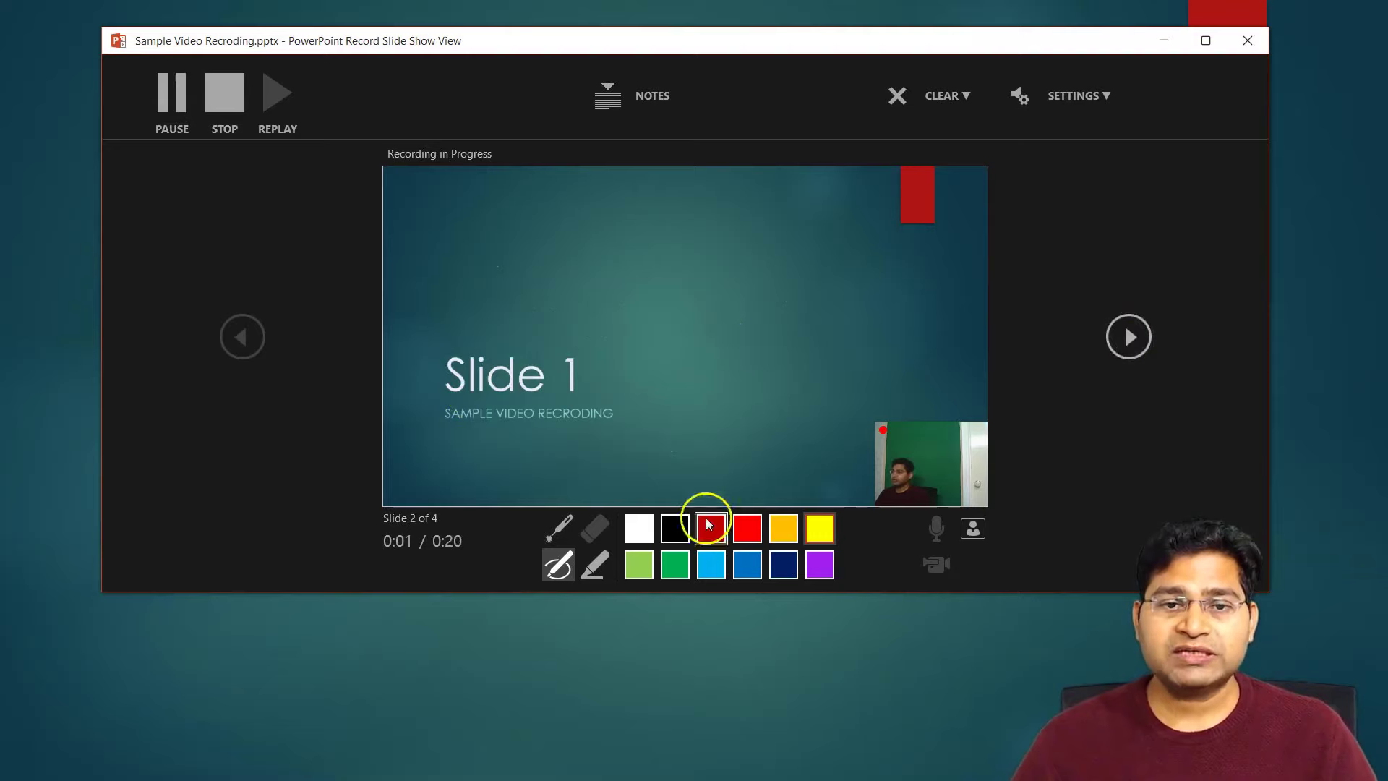
{"action": "left_click", "coordinate": [595, 564]}
{"action": "left_click", "coordinate": [747, 528]}
{"action": "mouse_move", "coordinate": [757, 317]}
{"action": "left_mouse_down"}
{"action": "mouse_move", "coordinate": [438, 321]}
{"action": "mouse_move", "coordinate": [629, 465]}
{"action": "mouse_move", "coordinate": [777, 324]}
{"action": "left_mouse_up"}
{"action": "left_click_drag", "start_coordinate": [477, 402], "coordinate": [660, 402]}
- Underline the Slide 2 subtitle in red and advance to the Thank You!! slide
{"action": "left_click", "coordinate": [1128, 337]}
{"action": "left_click_drag", "start_coordinate": [443, 405], "coordinate": [663, 405]}
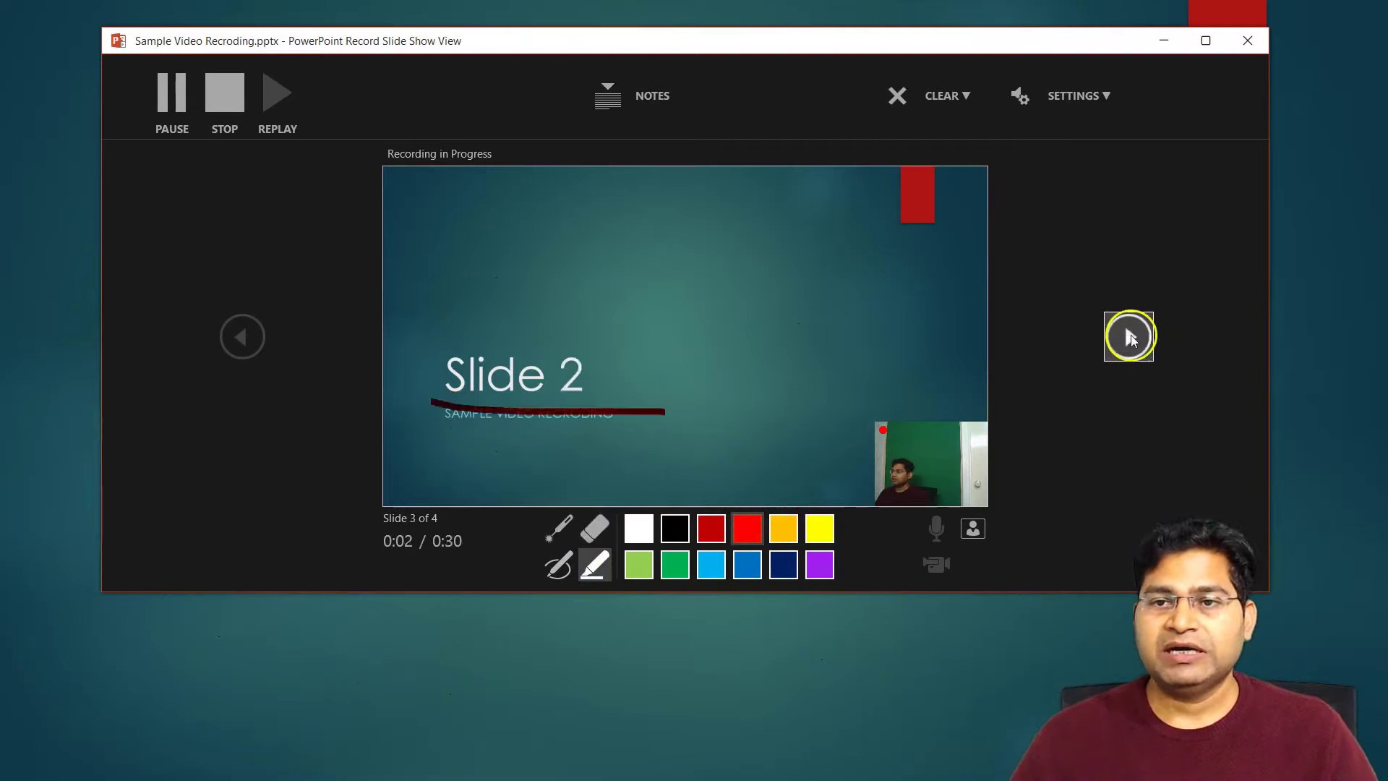
{"action": "left_click", "coordinate": [1129, 336]}
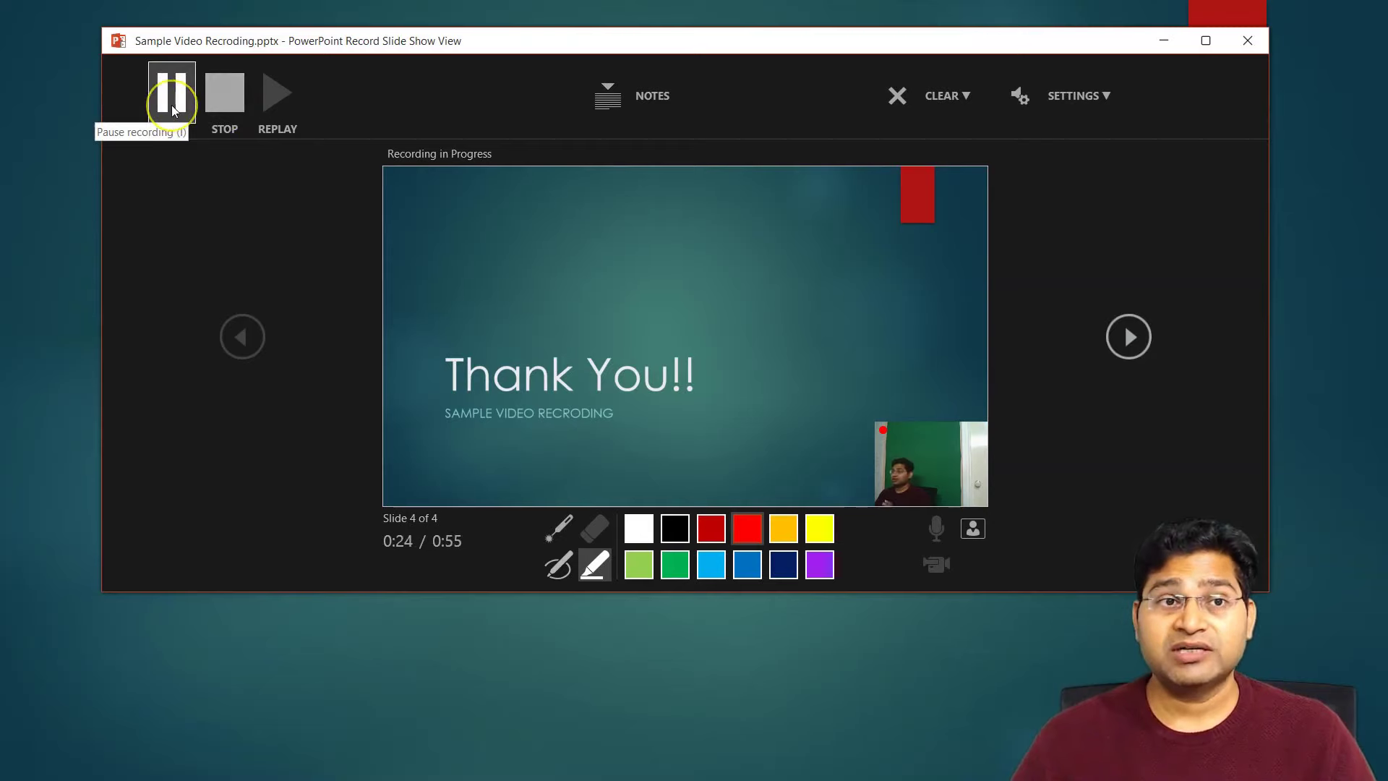
- Stop the recording at 1:01 total and review the Clear options without clearing
{"action": "left_click", "coordinate": [226, 107]}
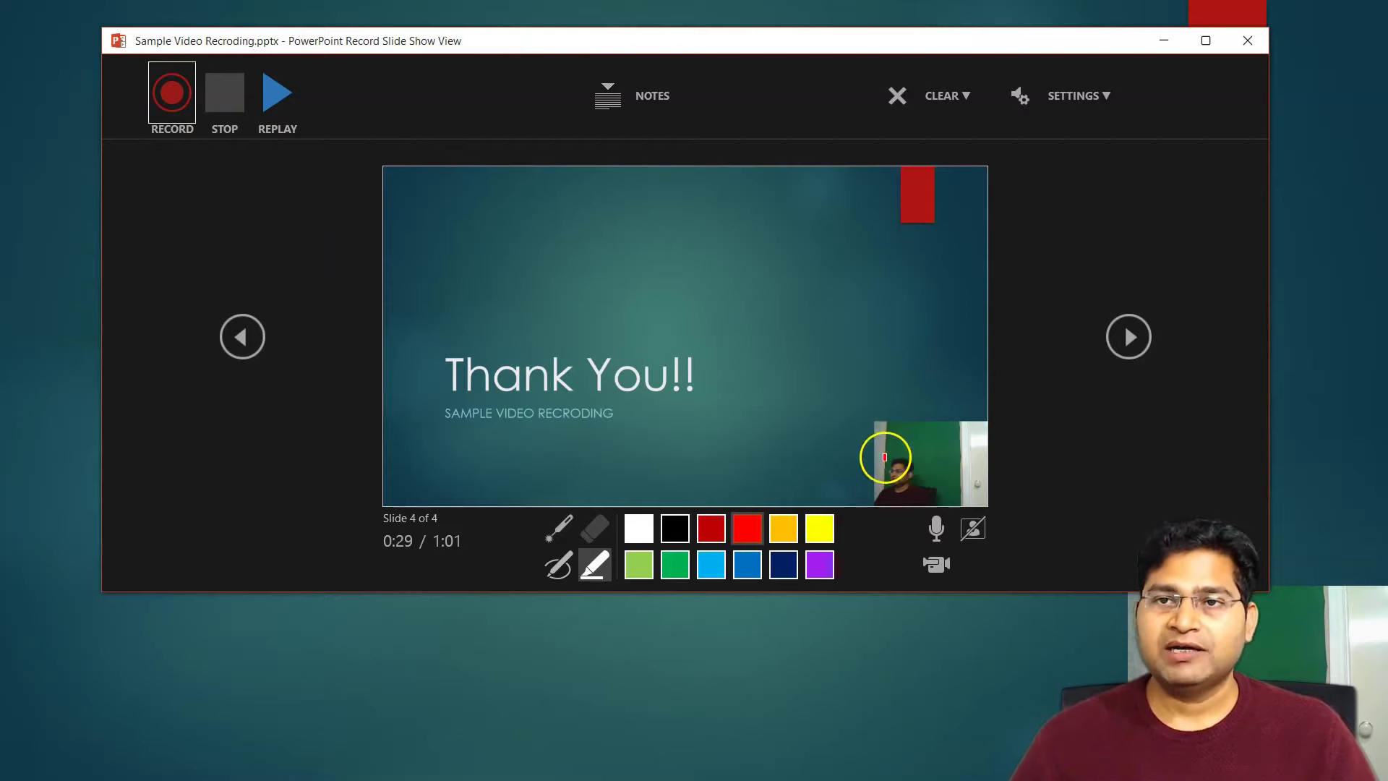
{"action": "left_click", "coordinate": [973, 104]}
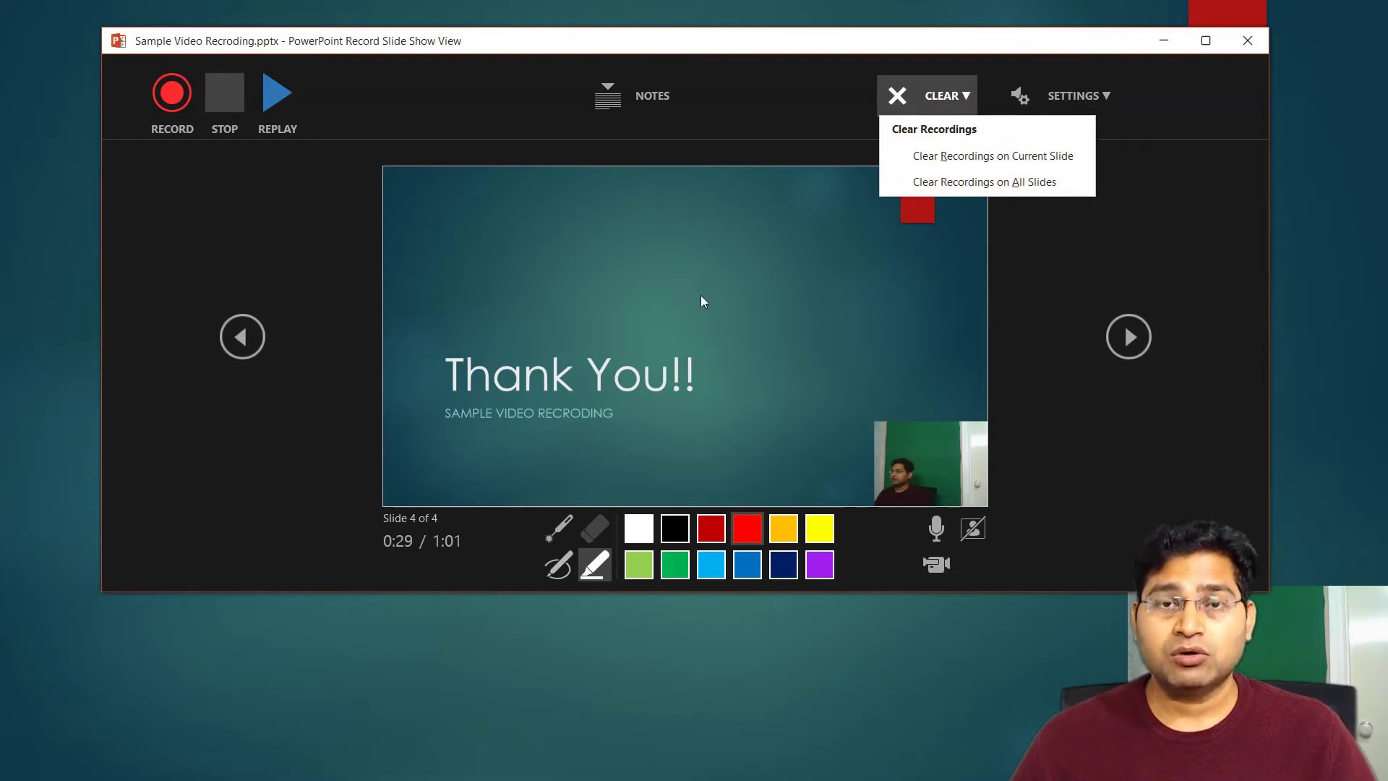
{"action": "left_click", "coordinate": [796, 245]}
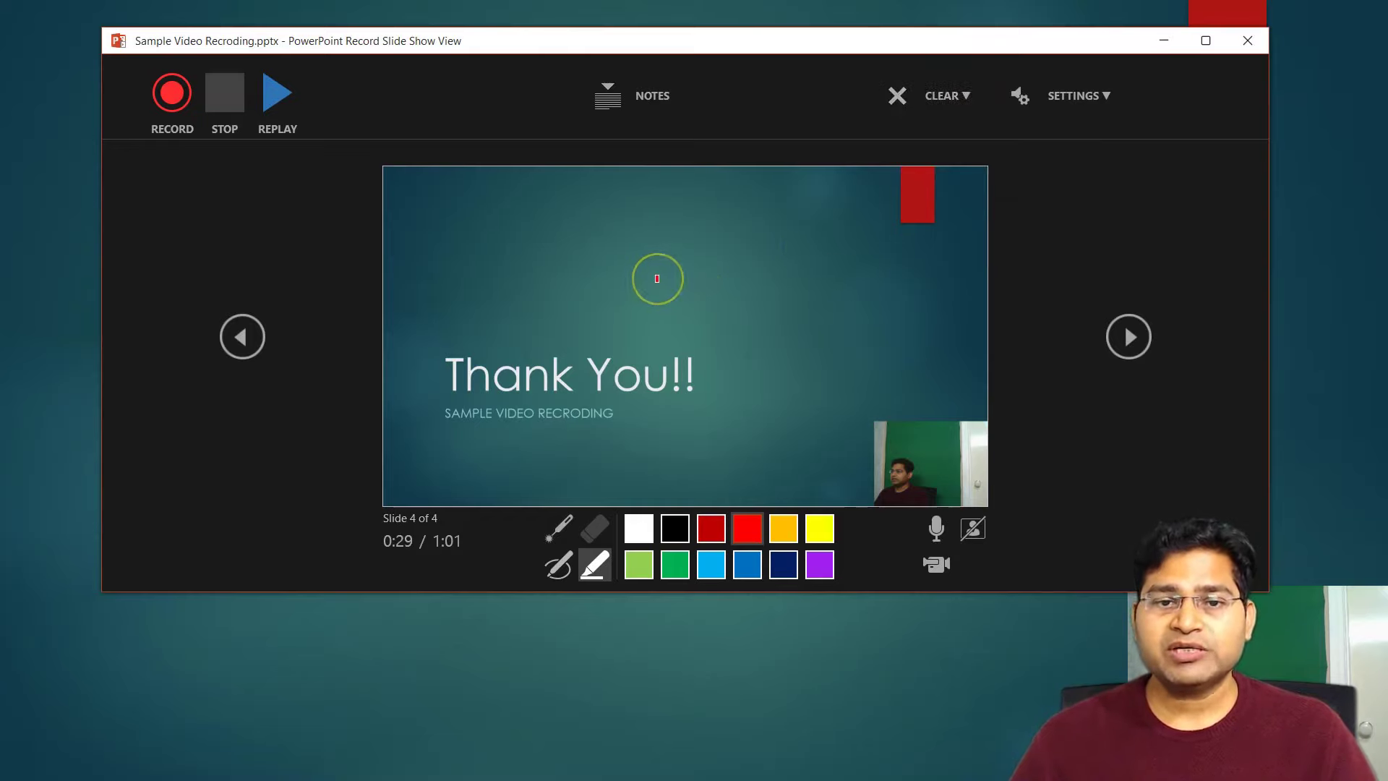
- Check the camera and microphone toggles, then close the recording window
{"action": "left_click", "coordinate": [936, 566]}
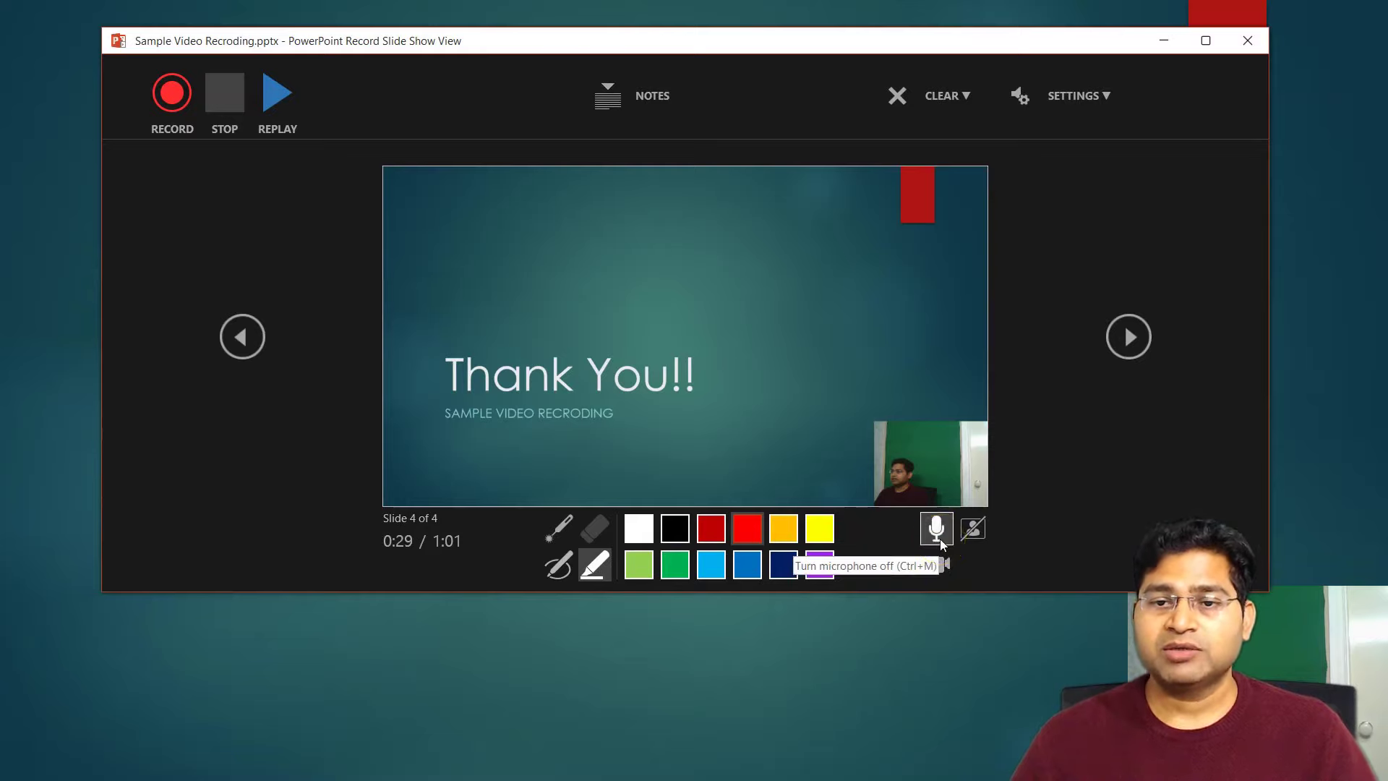
{"action": "left_click", "coordinate": [942, 544]}
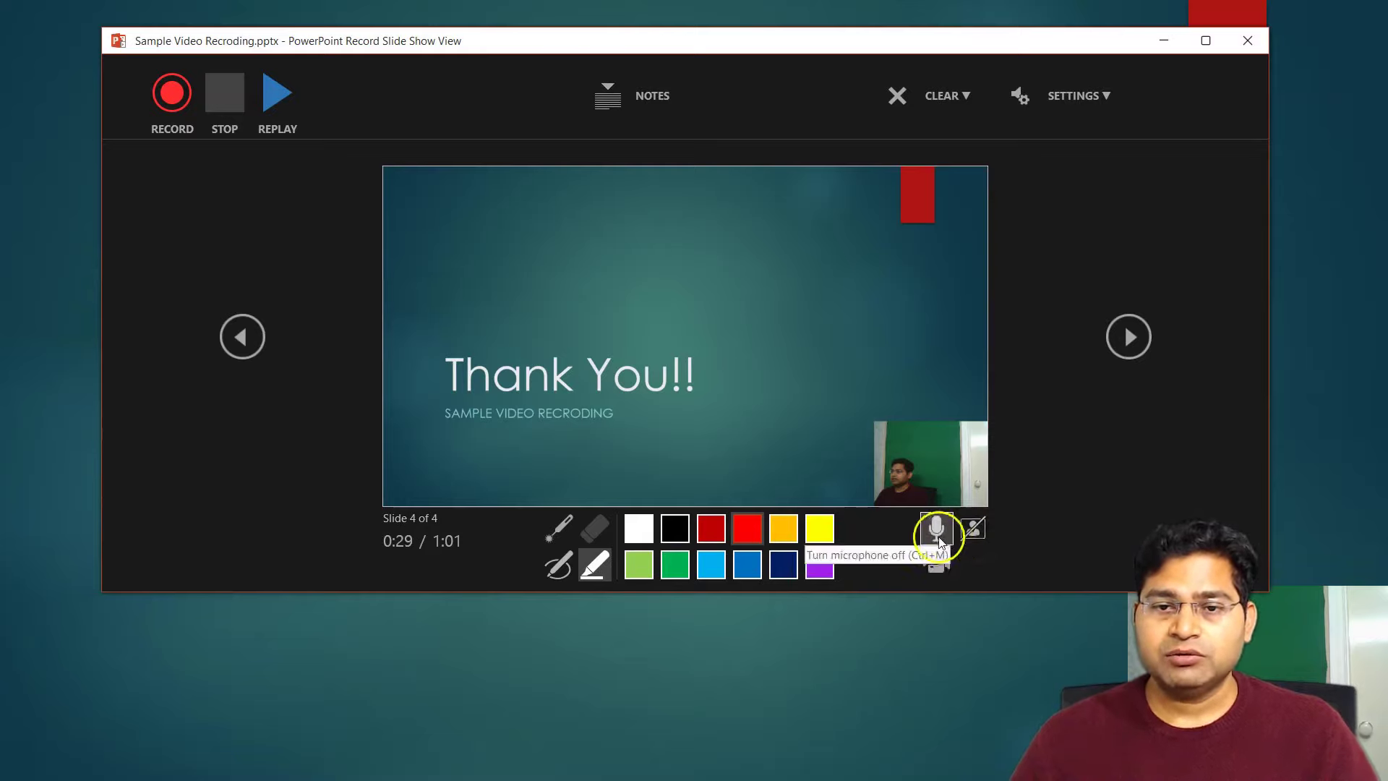
{"action": "left_click", "coordinate": [1253, 47]}
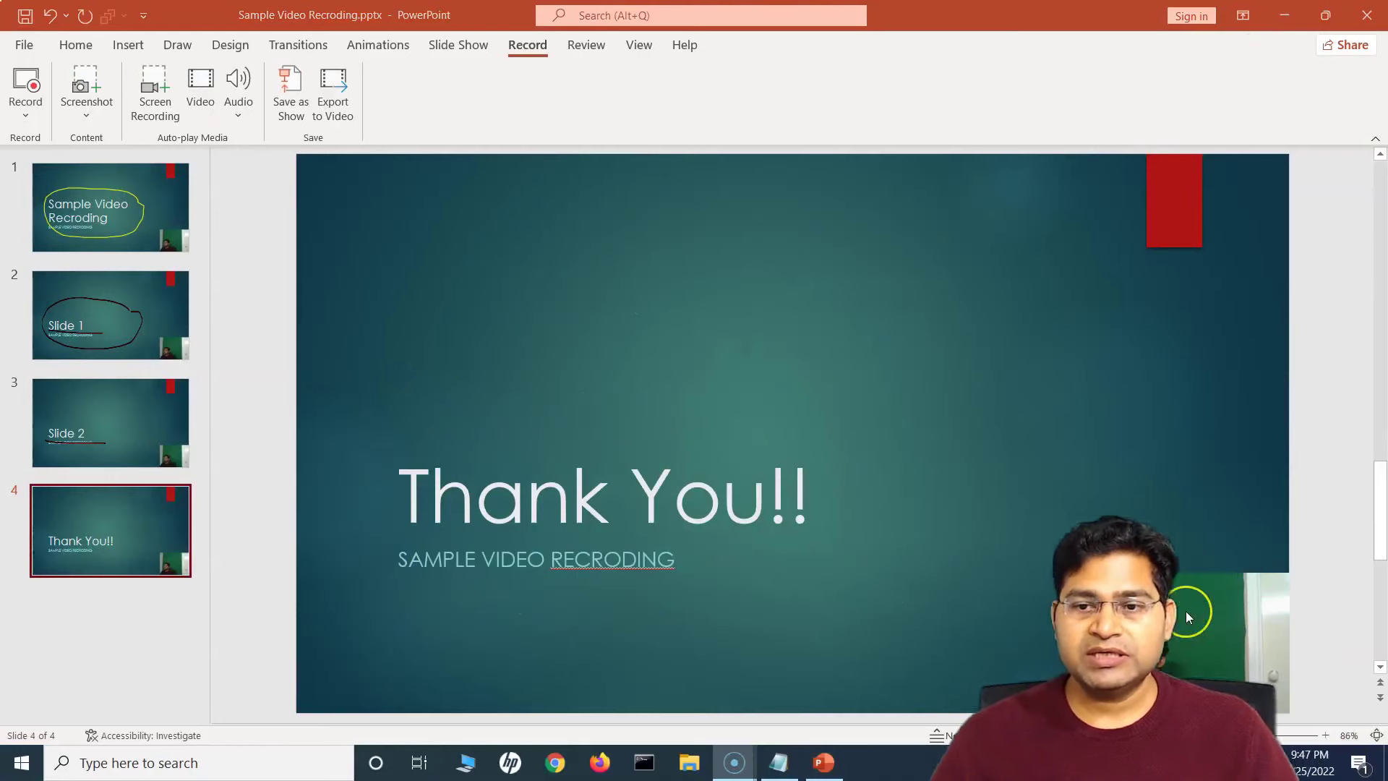
- Browse the slides' webcam videos and play back one recording
{"action": "left_click", "coordinate": [65, 423]}
{"action": "left_click", "coordinate": [68, 491]}
{"action": "left_click", "coordinate": [1210, 655]}
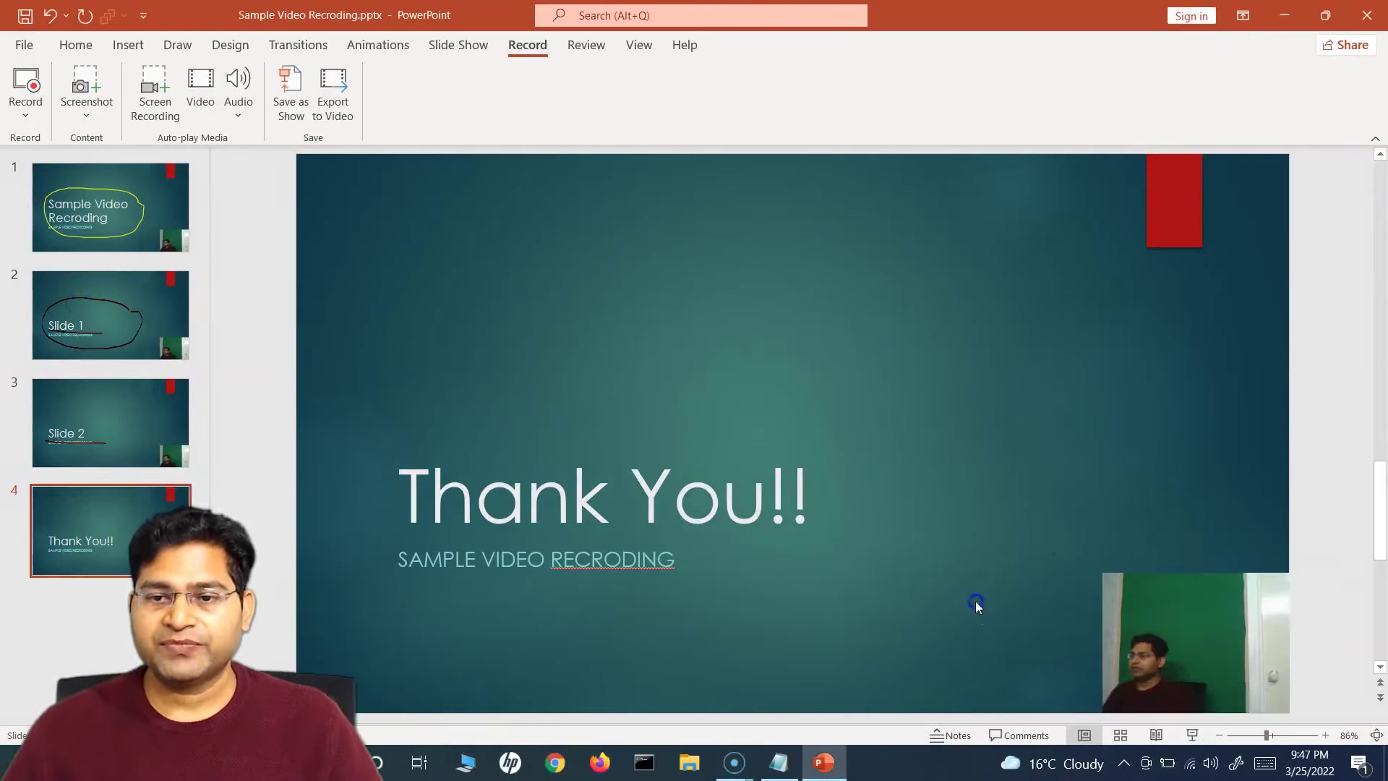
{"action": "left_click", "coordinate": [85, 235]}
{"action": "mouse_move", "coordinate": [1162, 641]}
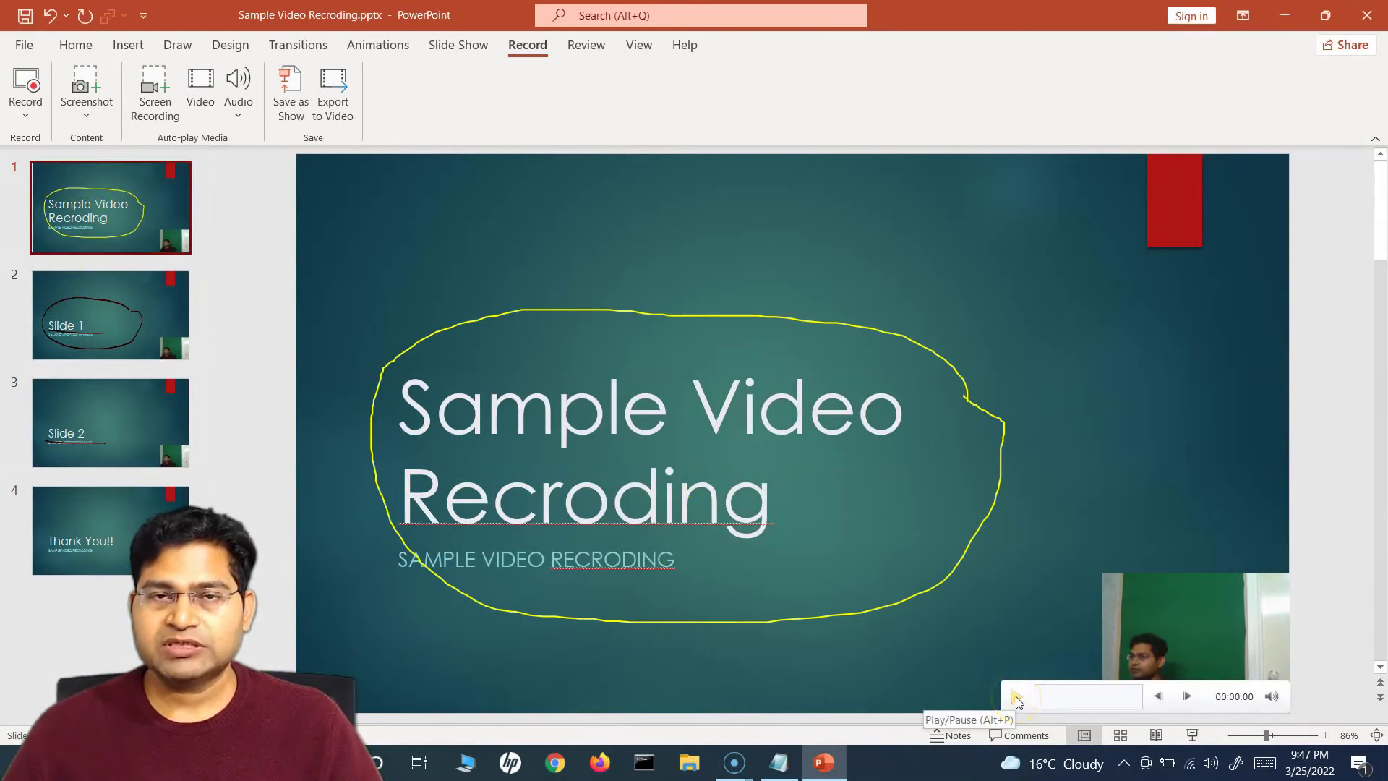
{"action": "left_click", "coordinate": [133, 314]}
{"action": "left_click", "coordinate": [1077, 630]}
{"action": "left_click", "coordinate": [939, 678]}
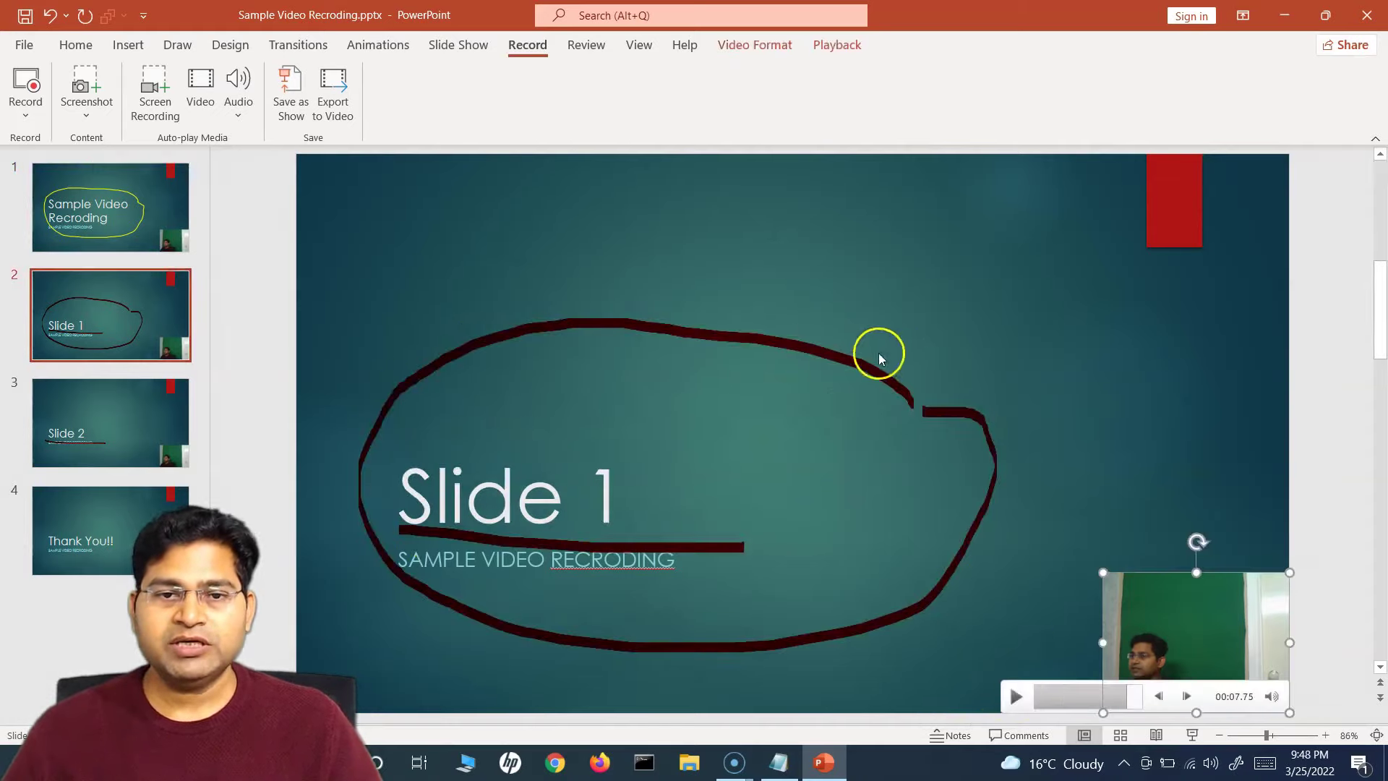
- Shrink the webcam videos on slide 2 and slide 1 into the bottom-right corner
{"action": "left_click", "coordinate": [916, 255]}
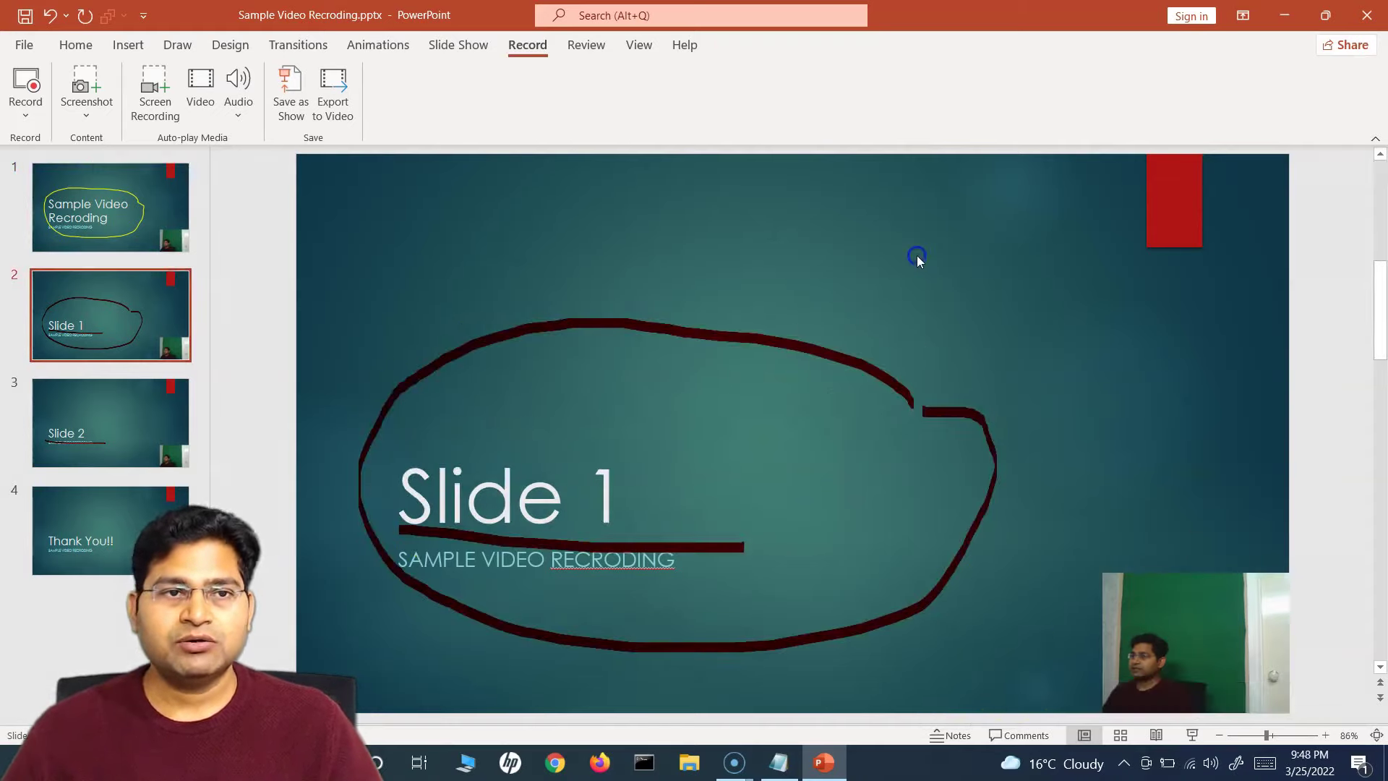
{"action": "left_click", "coordinate": [1153, 648]}
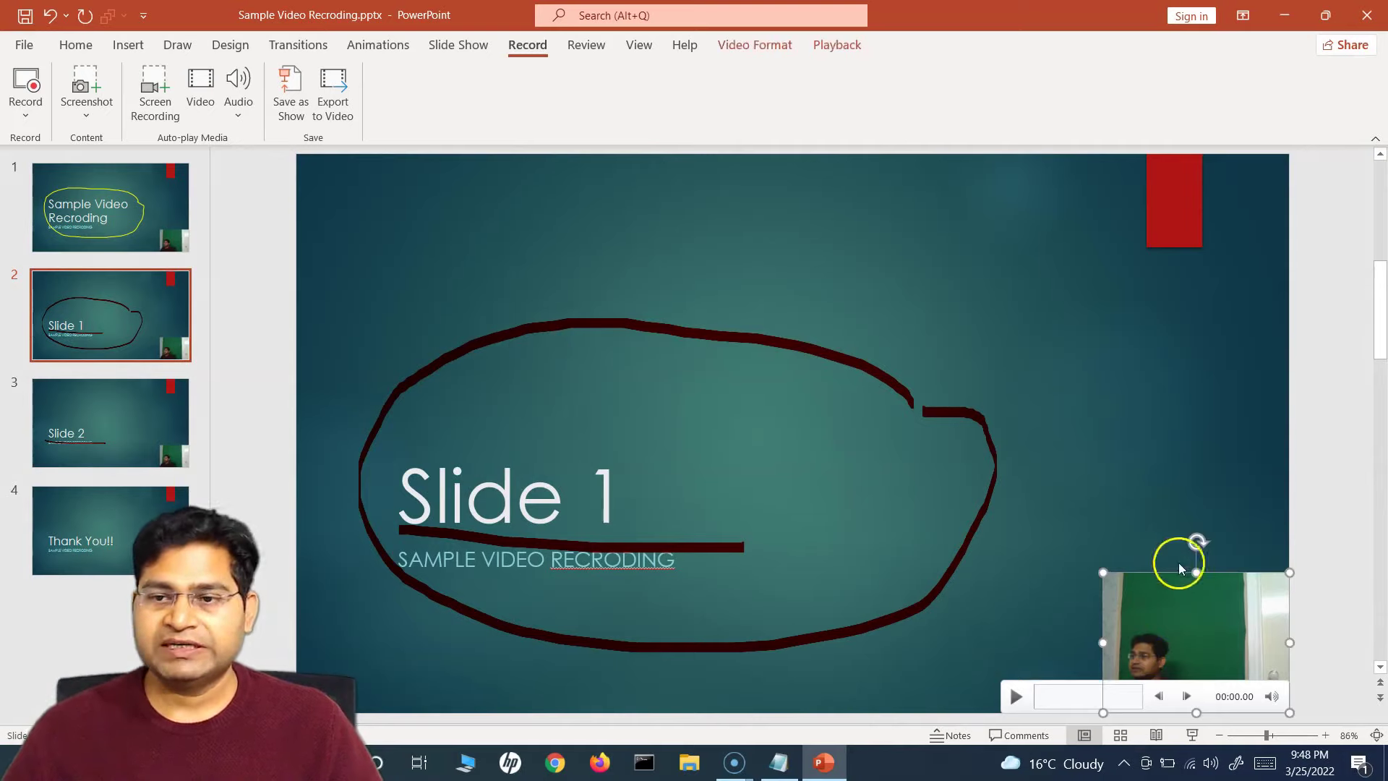
{"action": "left_click_drag", "start_coordinate": [1290, 642], "coordinate": [1289, 639]}
{"action": "left_click_drag", "start_coordinate": [1103, 572], "coordinate": [1183, 633]}
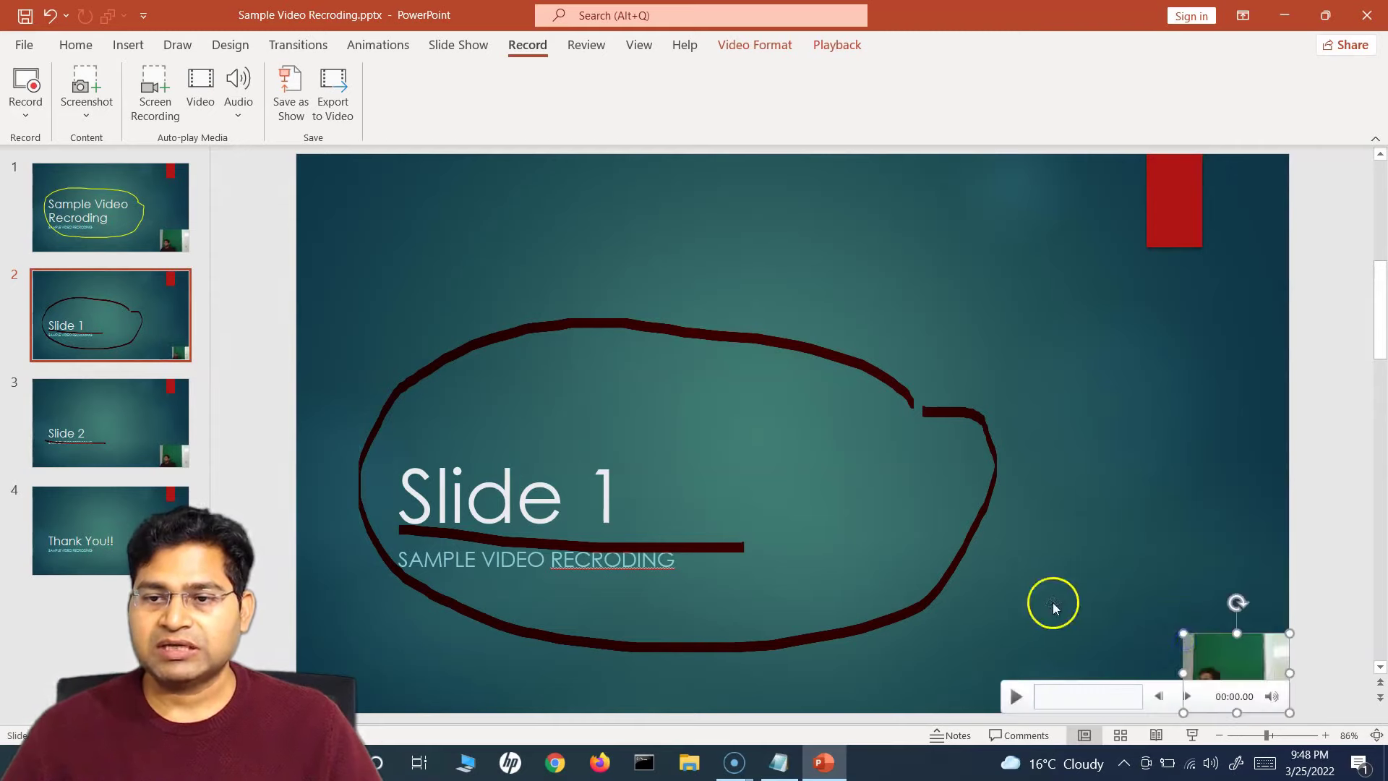
{"action": "left_click", "coordinate": [134, 213]}
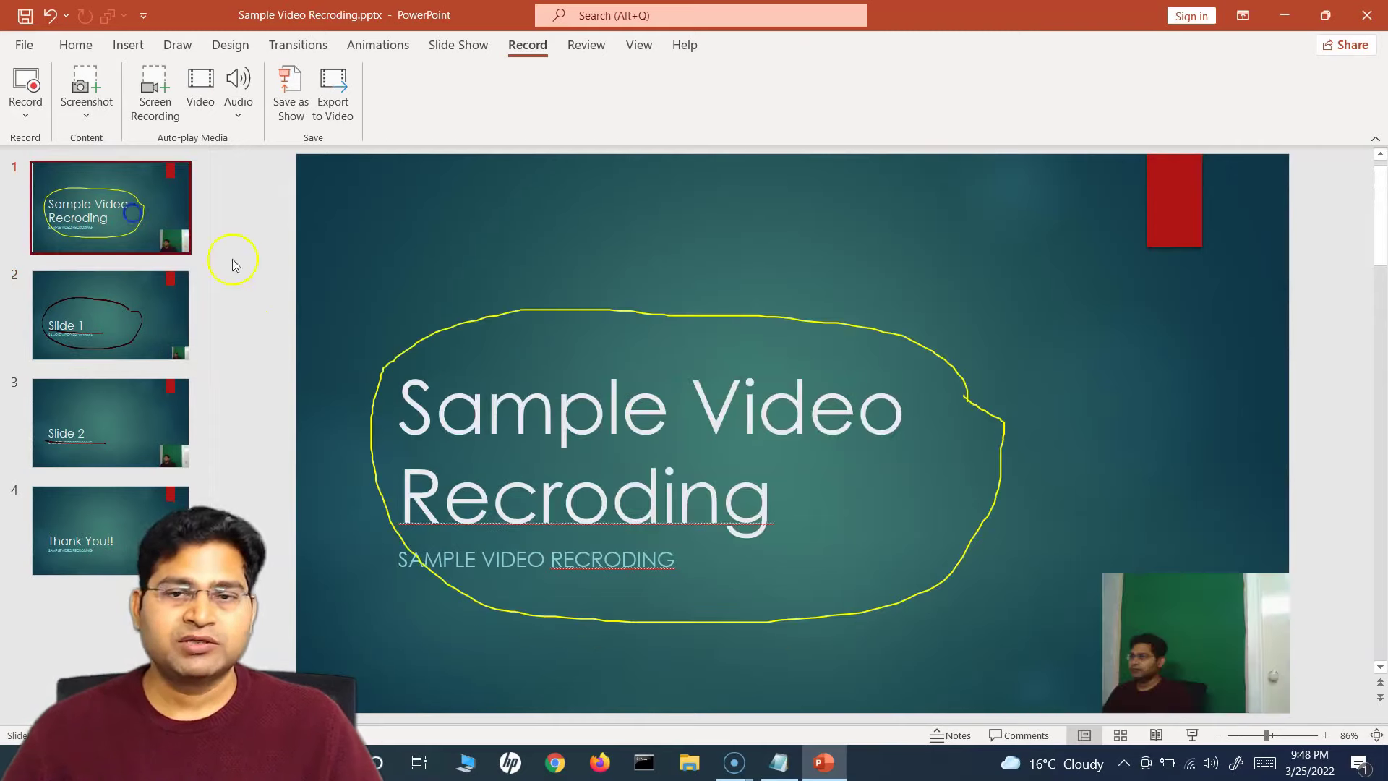
{"action": "left_click", "coordinate": [1111, 593]}
{"action": "left_click_drag", "start_coordinate": [1102, 571], "coordinate": [1179, 630]}
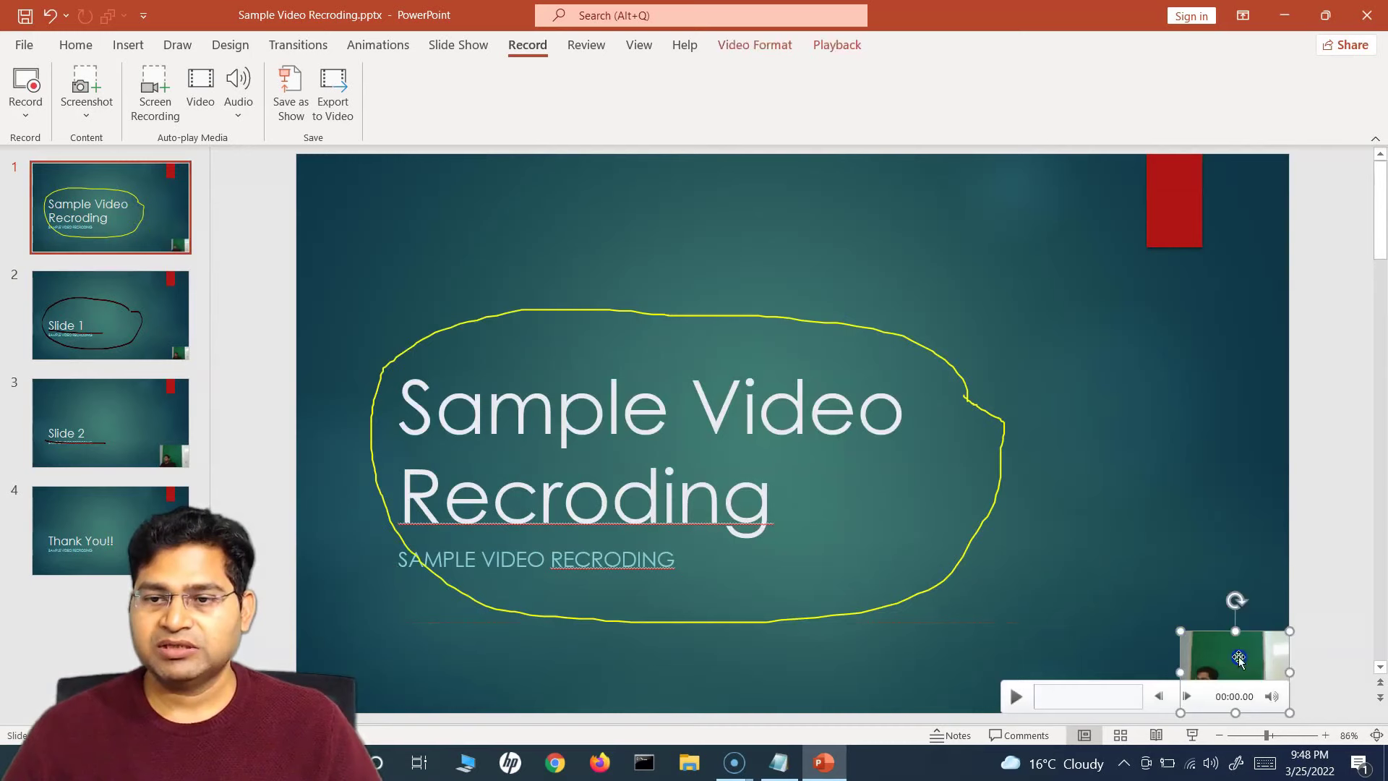
- Apply the Outer Shadow Rectangle style to slide 1's webcam video, then deselect it
{"action": "right_click", "coordinate": [1238, 656]}
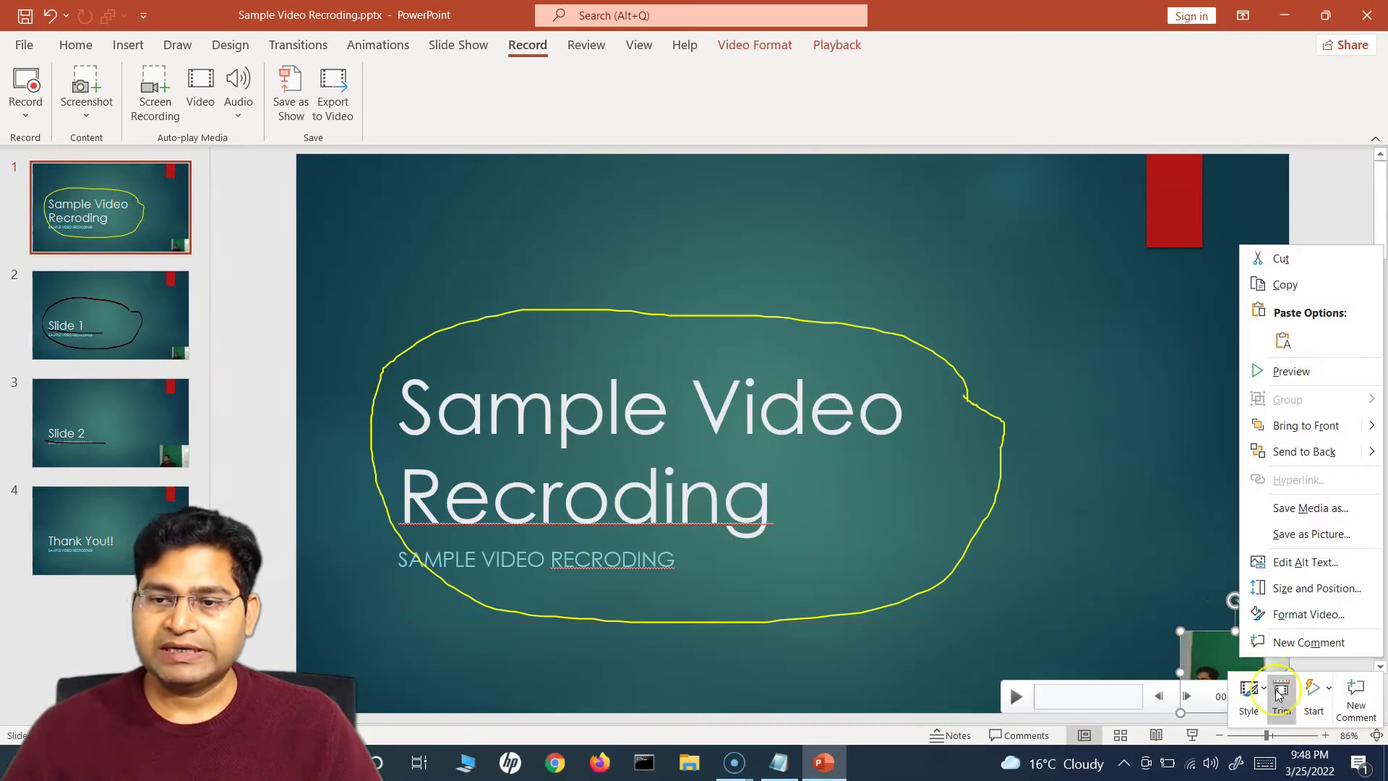
{"action": "left_click", "coordinate": [1249, 690]}
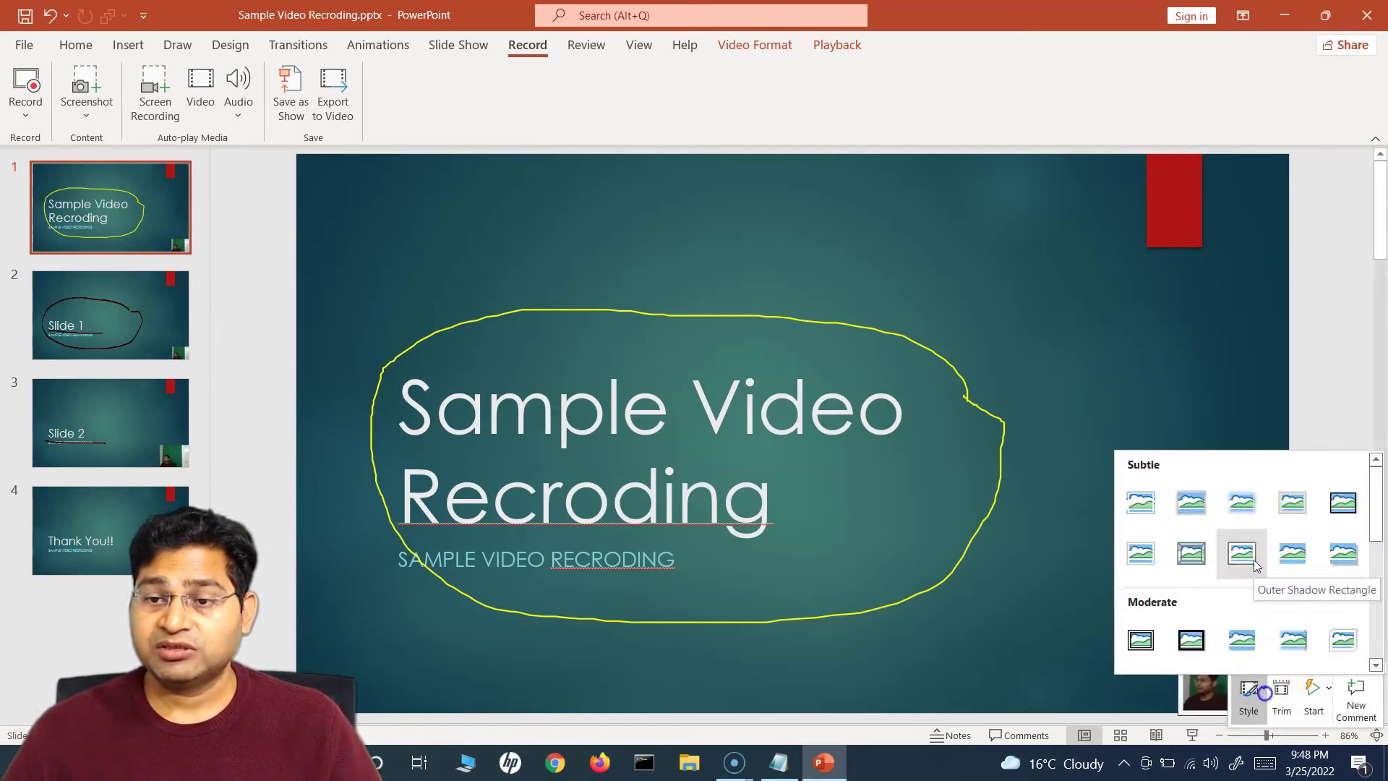
{"action": "left_click", "coordinate": [1253, 559]}
{"action": "left_click", "coordinate": [1097, 547]}
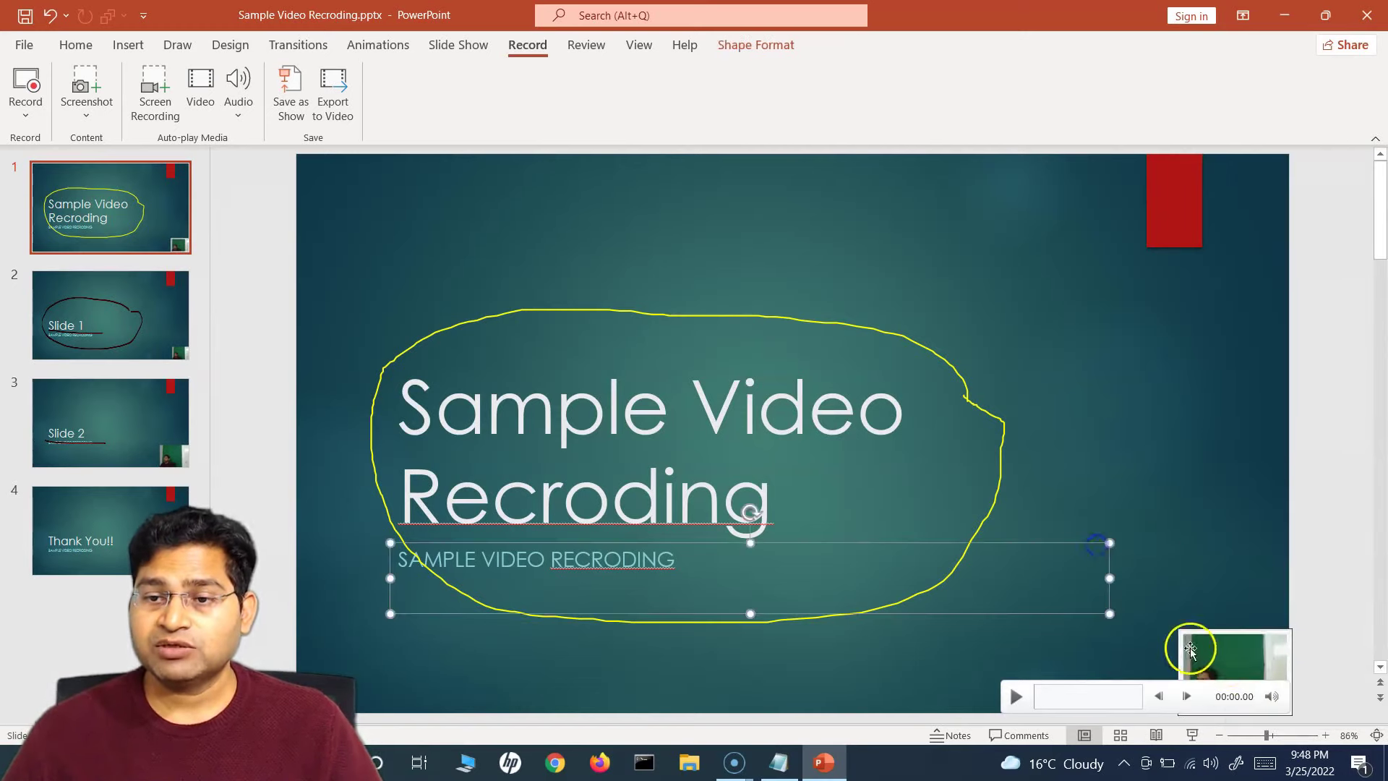
{"action": "right_click", "coordinate": [1231, 657]}
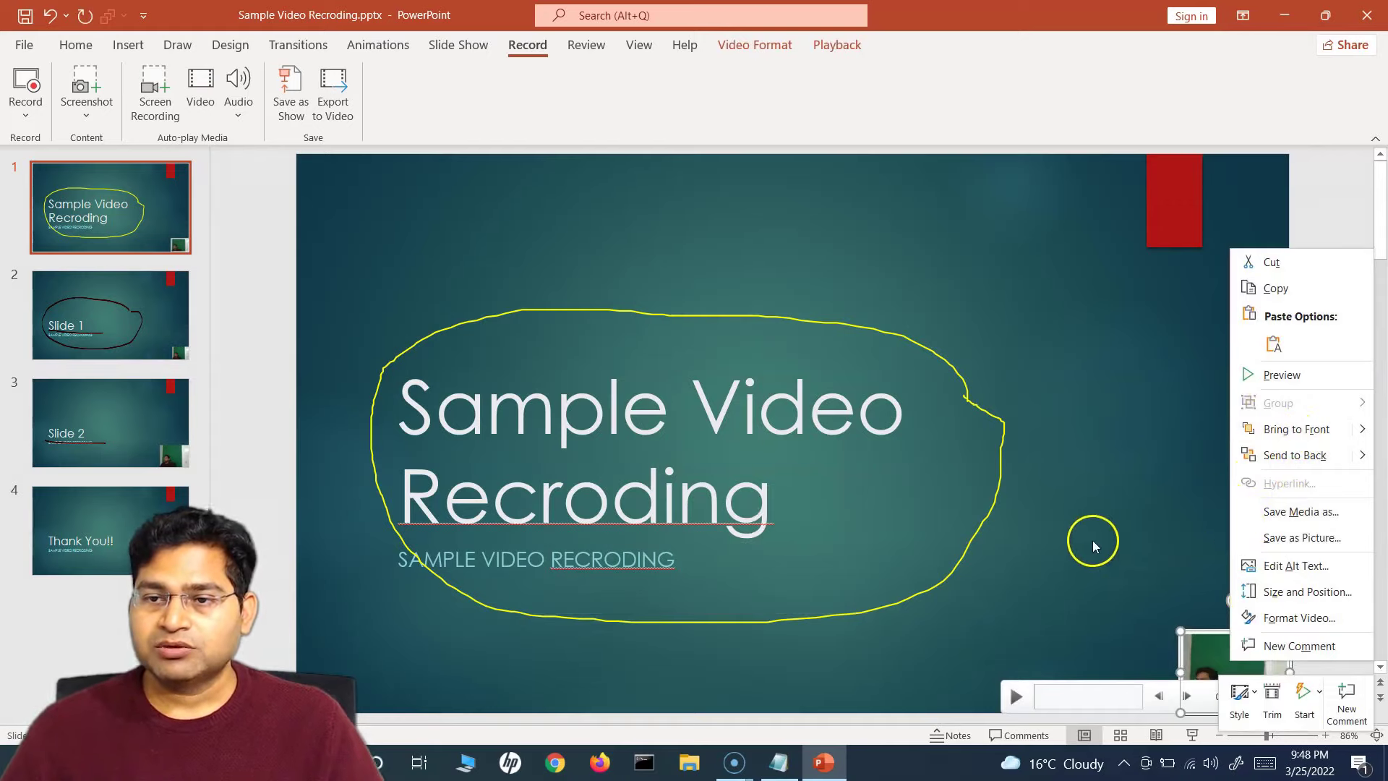
{"action": "left_click", "coordinate": [1126, 544]}
{"action": "left_click", "coordinate": [1072, 552]}
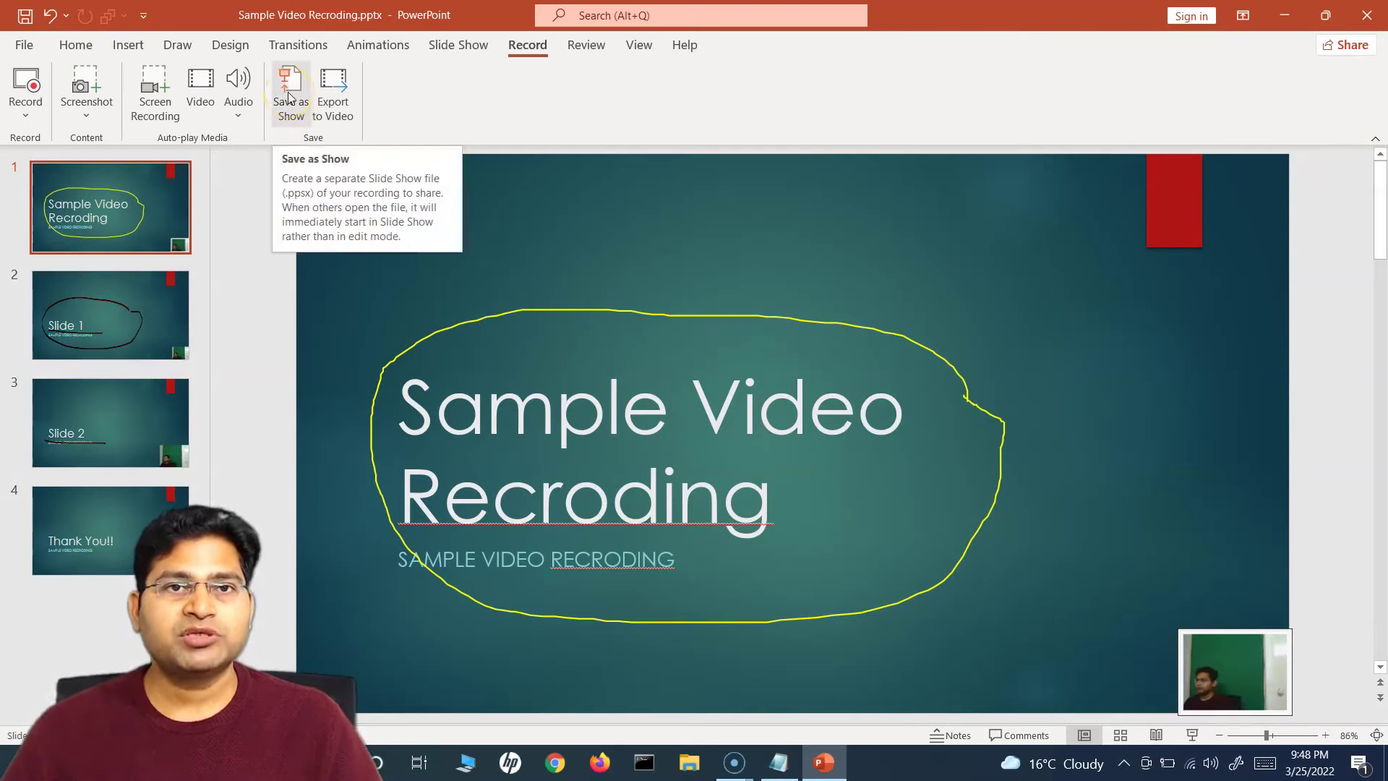
- Save the deck via Save as Show as Sample Video Recroding.ppsx in Documents
{"action": "left_click", "coordinate": [287, 116]}
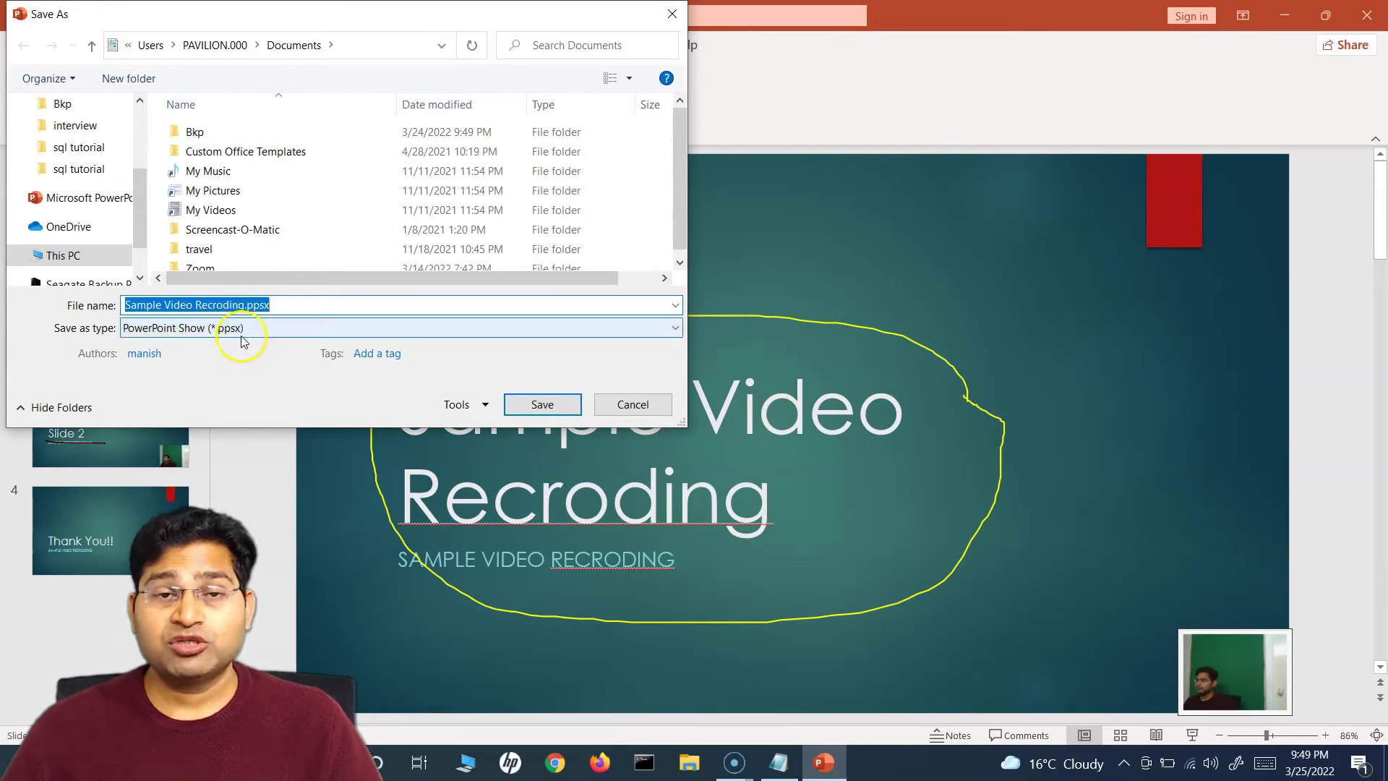
{"action": "left_click", "coordinate": [535, 409]}
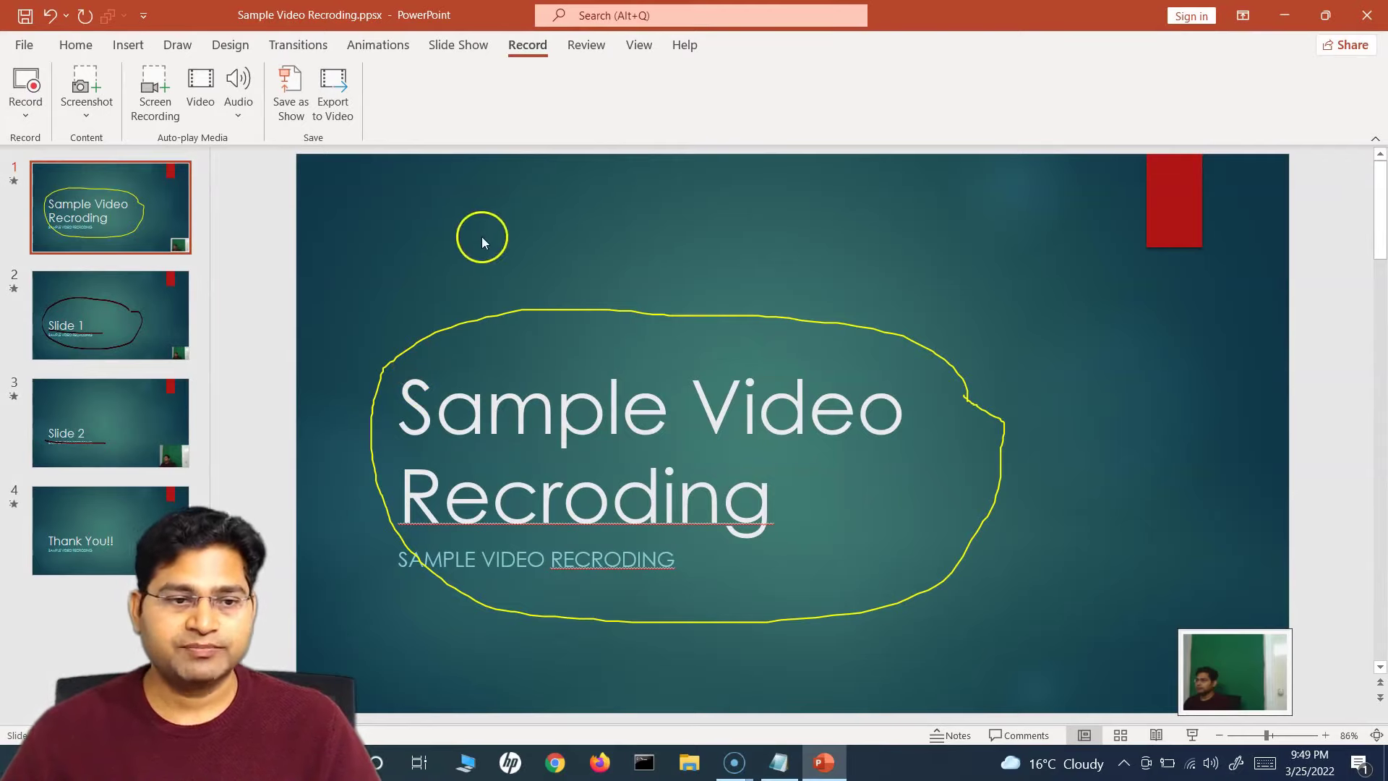
- Export the deck as a Full HD (1080p) video, Sample Video Recroding.mp4, with recorded timings and narrations
{"action": "left_click", "coordinate": [346, 118]}
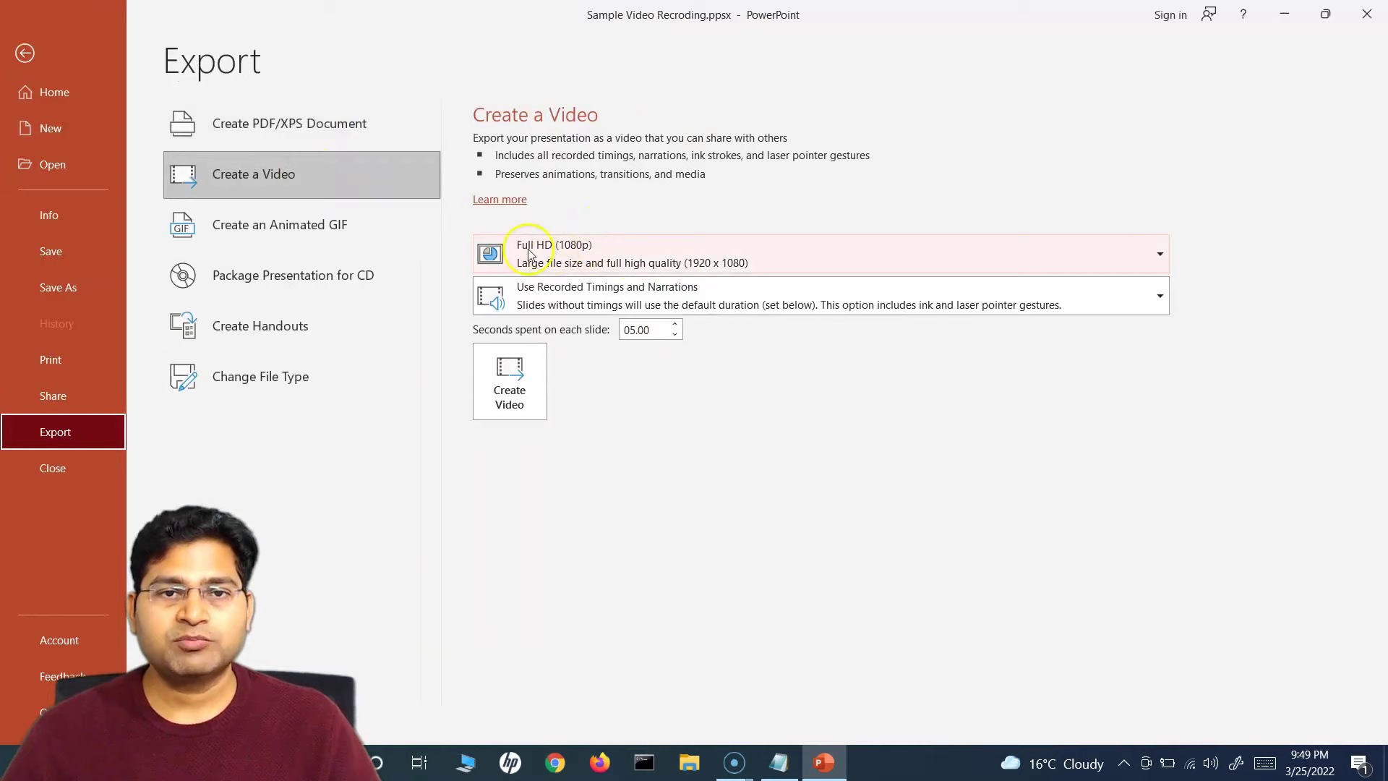
{"action": "left_click", "coordinate": [578, 256]}
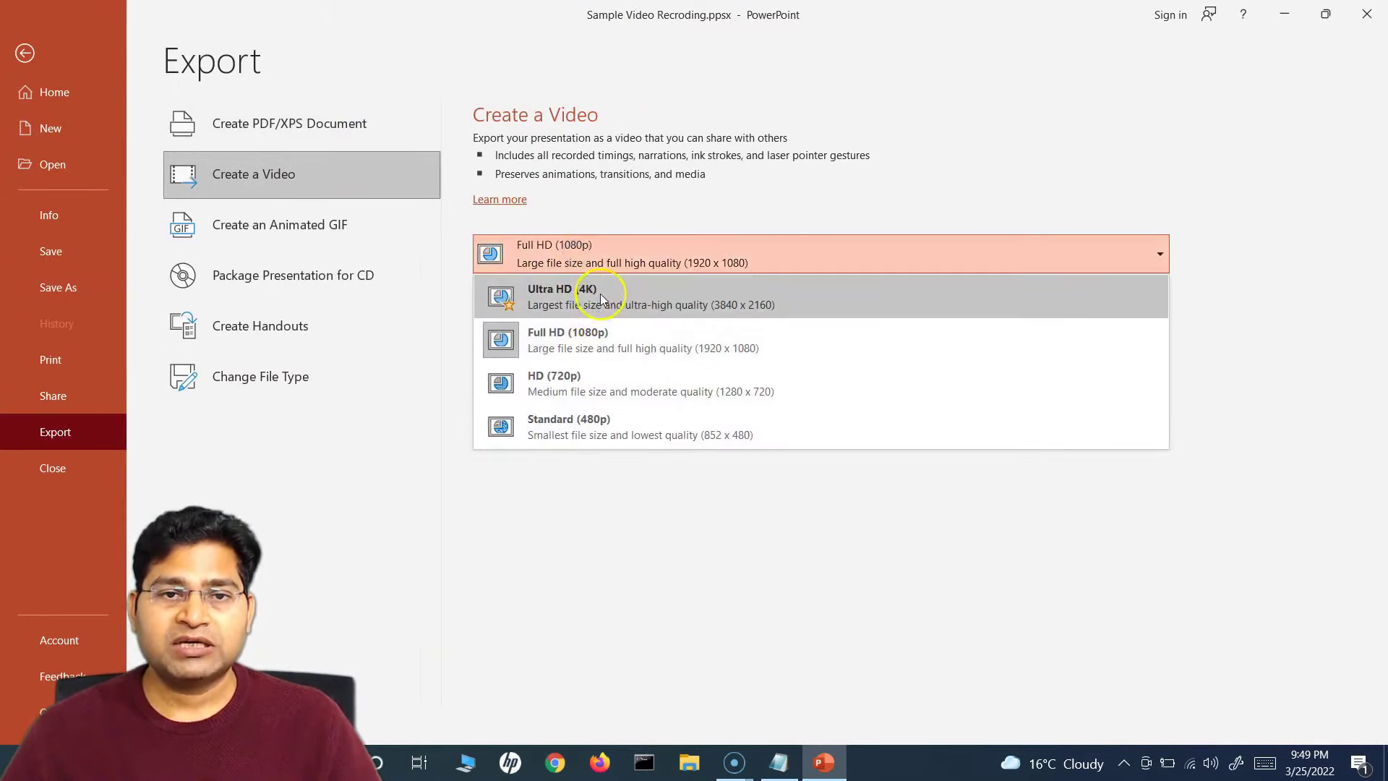
{"action": "left_click", "coordinate": [595, 339]}
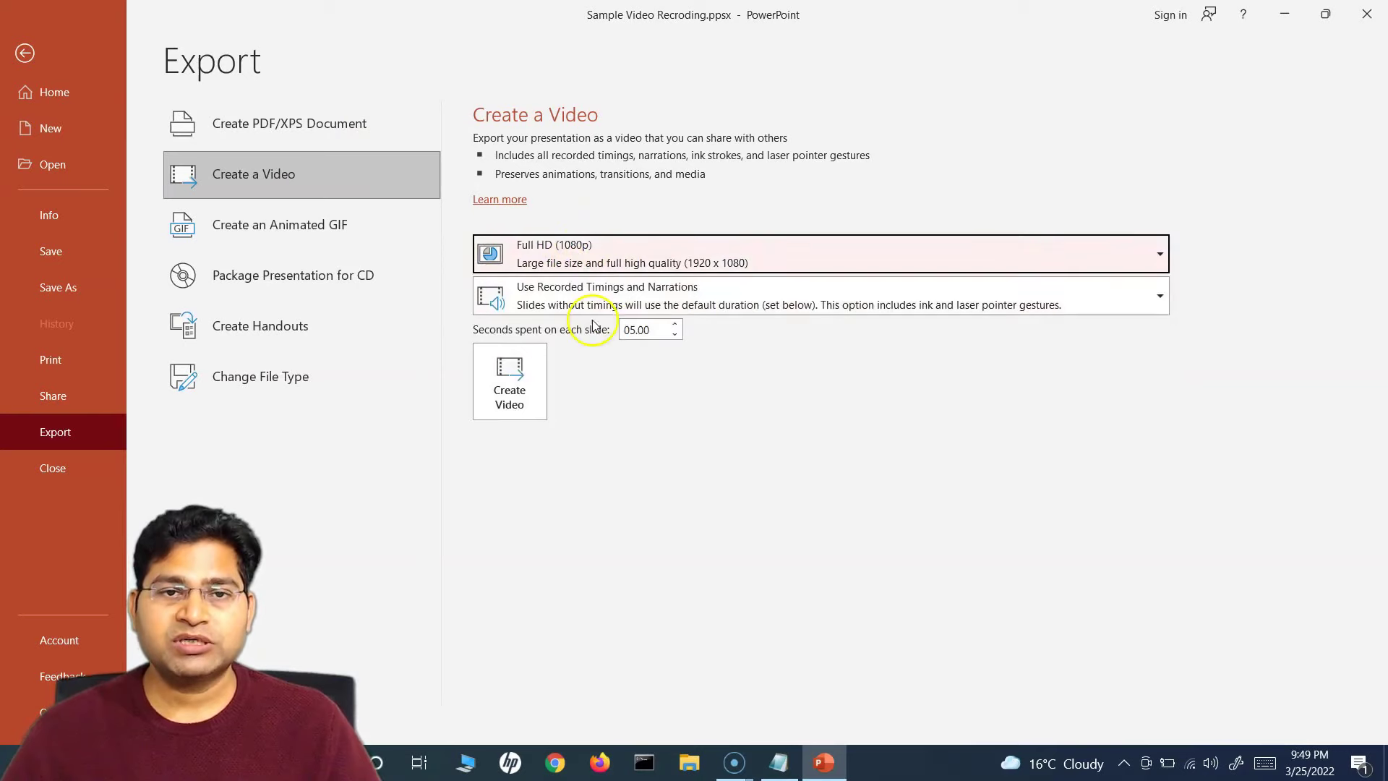
{"action": "left_click", "coordinate": [515, 380]}
{"action": "left_click", "coordinate": [537, 404]}
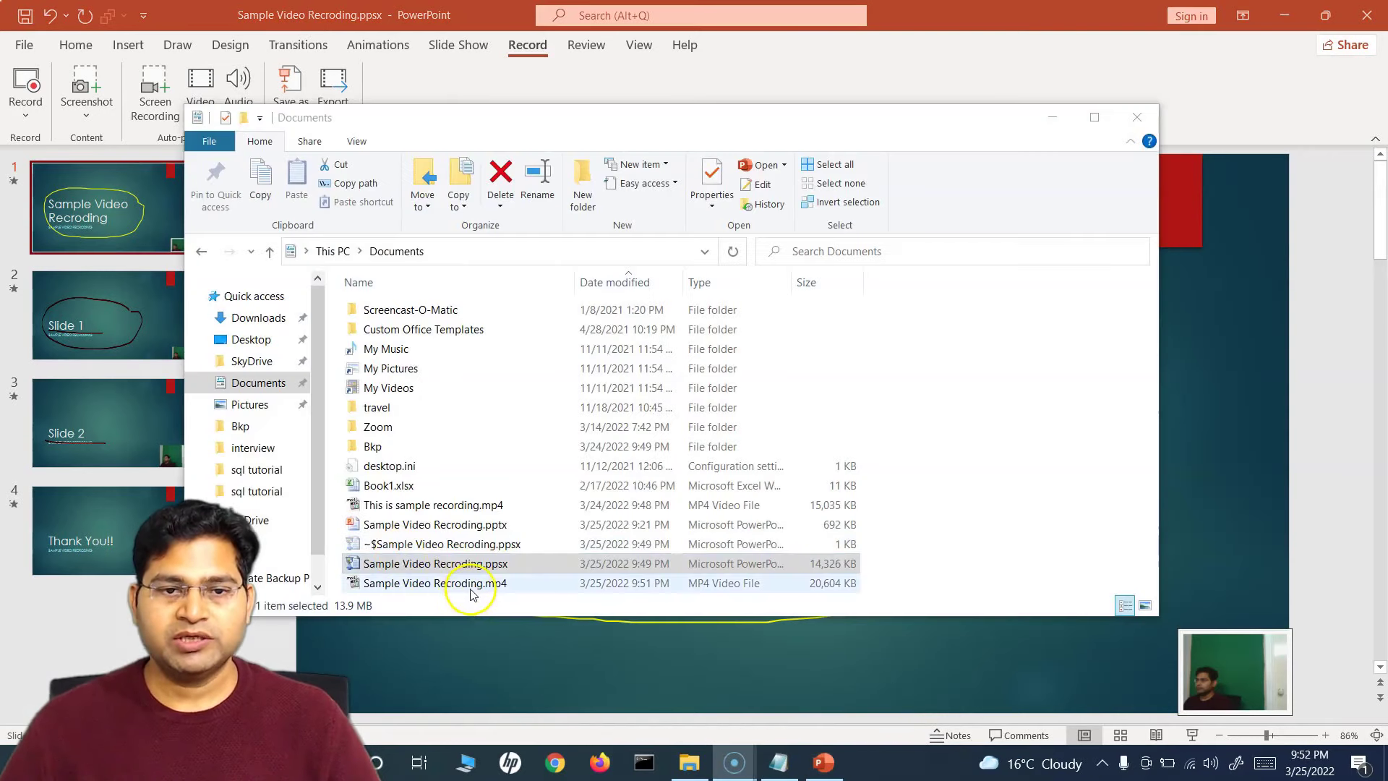
- Run Sample Video Recroding.ppsx from Documents as a slide show and advance to the Thank You!! slide
{"action": "left_click", "coordinate": [471, 586]}
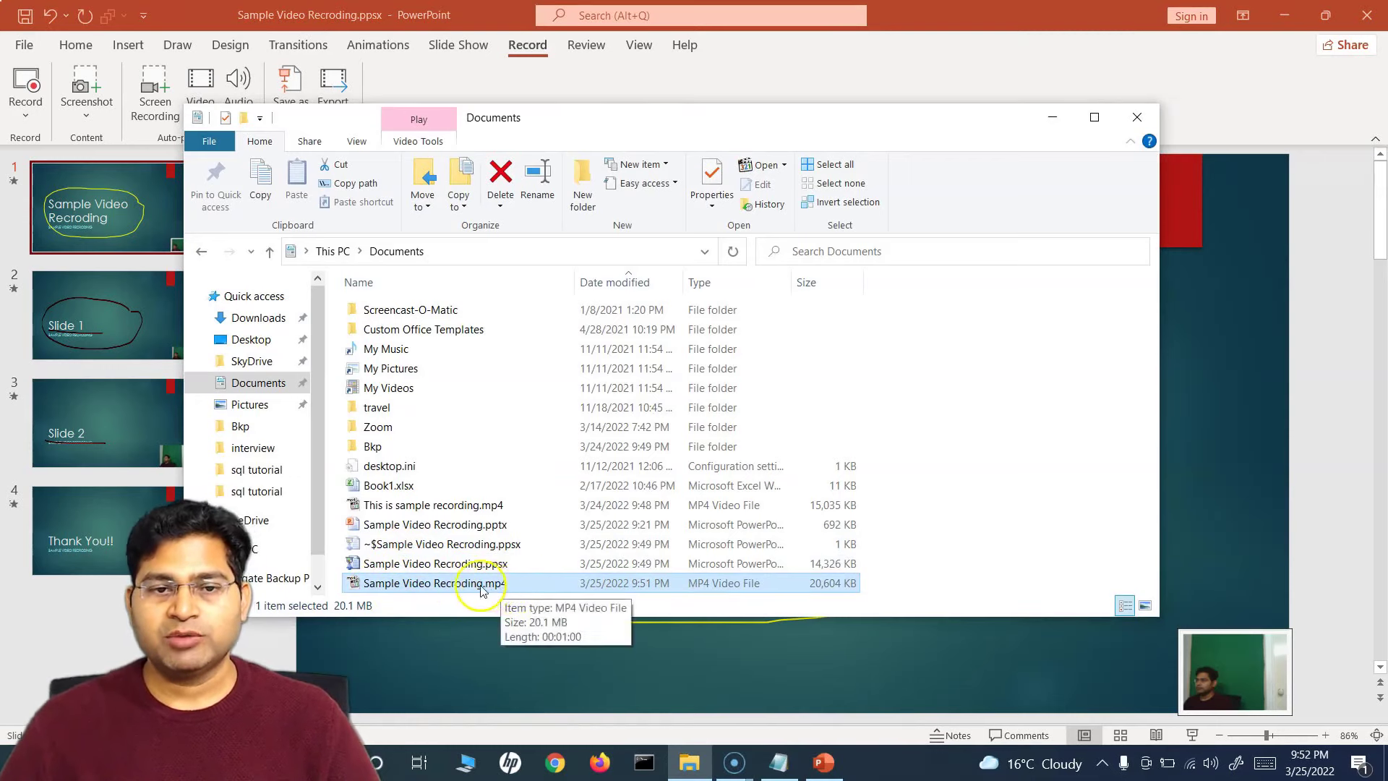
{"action": "left_click", "coordinate": [454, 568]}
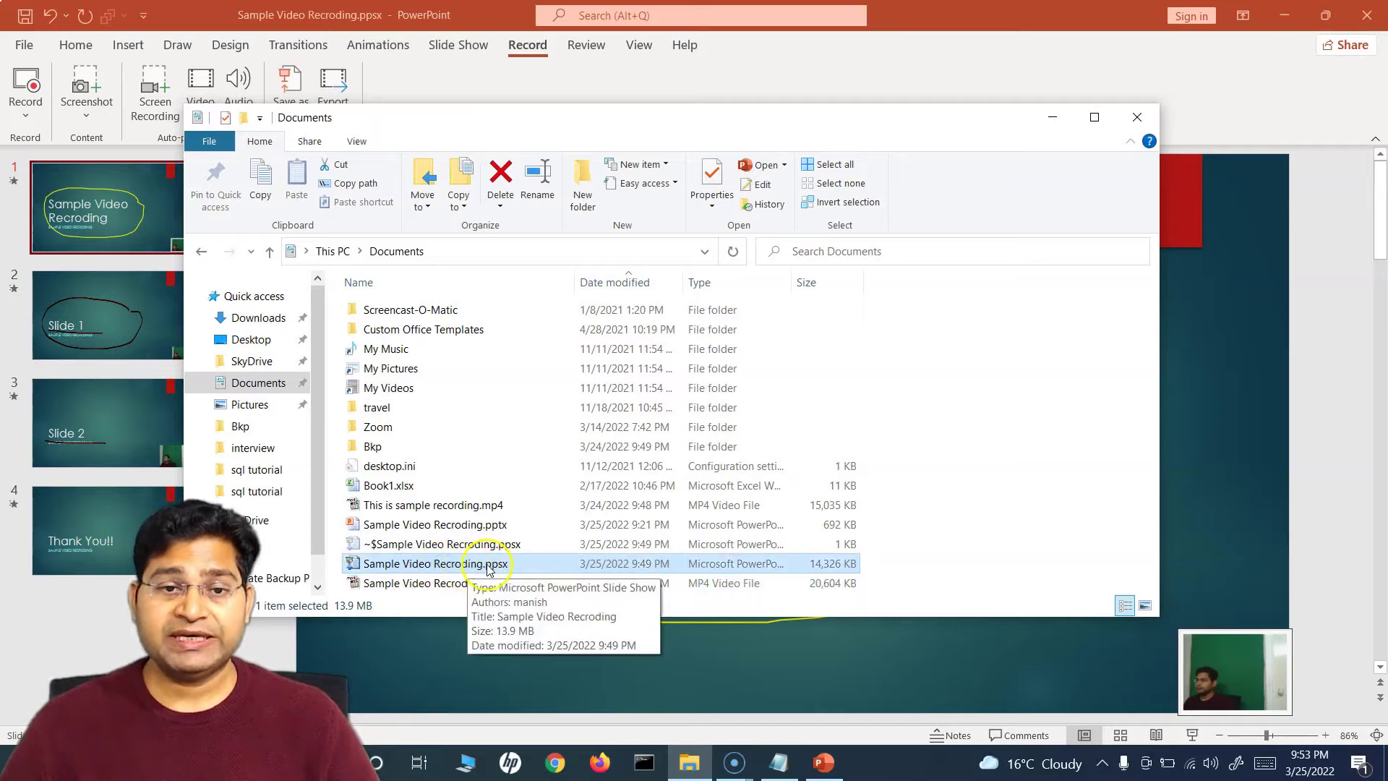
{"action": "double_click", "coordinate": [483, 564]}
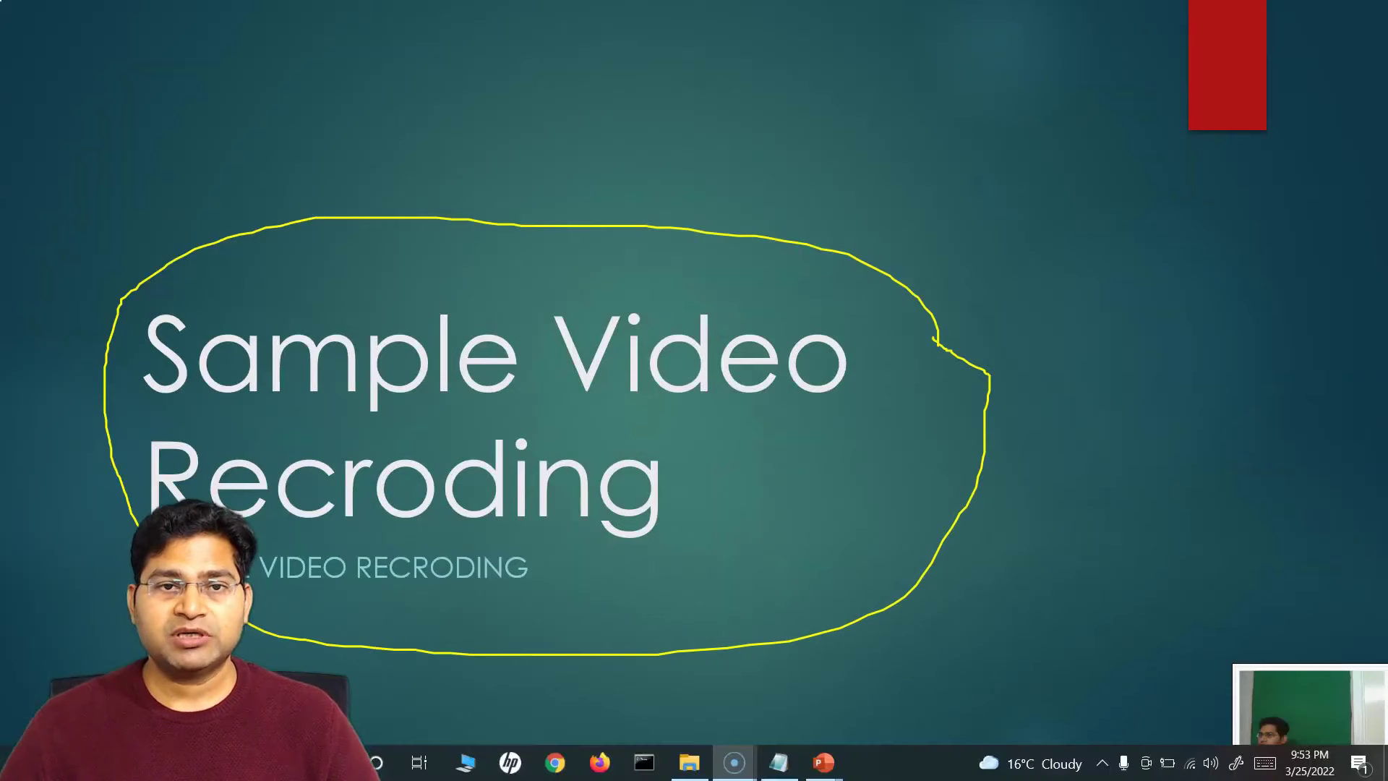
{"action": "left_click", "coordinate": [784, 419]}
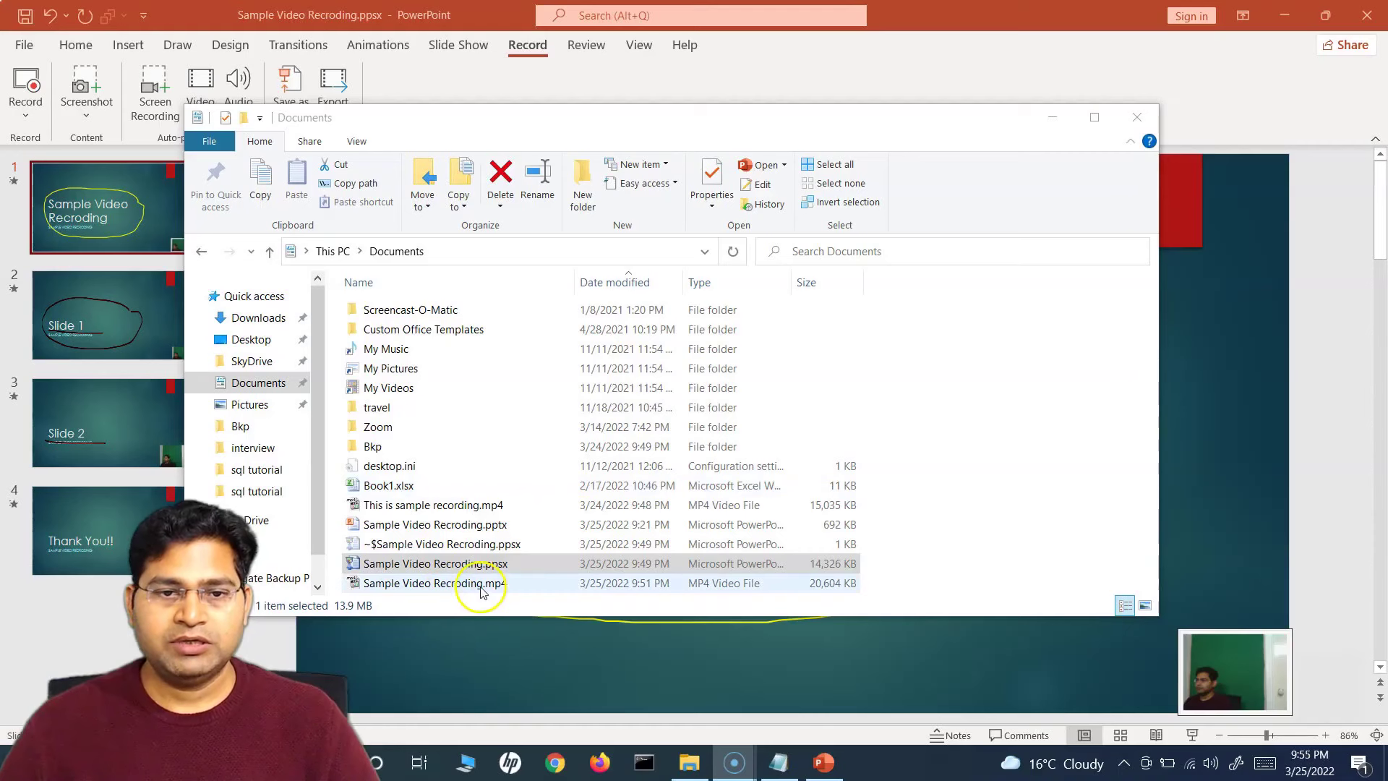
- Watch Sample Video Recroding.mp4 in Media Player Classic to the Thank You!! slide, then close the player
{"action": "left_click", "coordinate": [482, 587]}
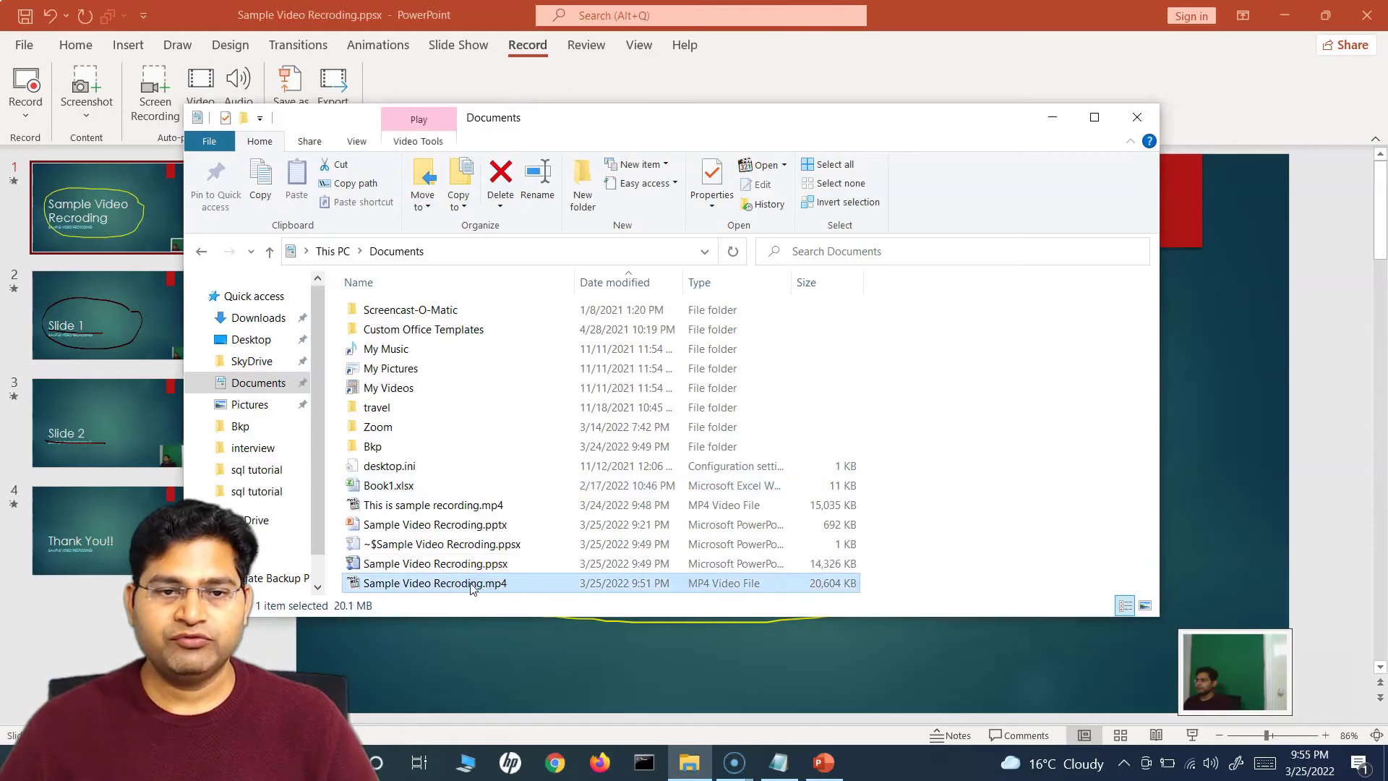
{"action": "double_click", "coordinate": [471, 584]}
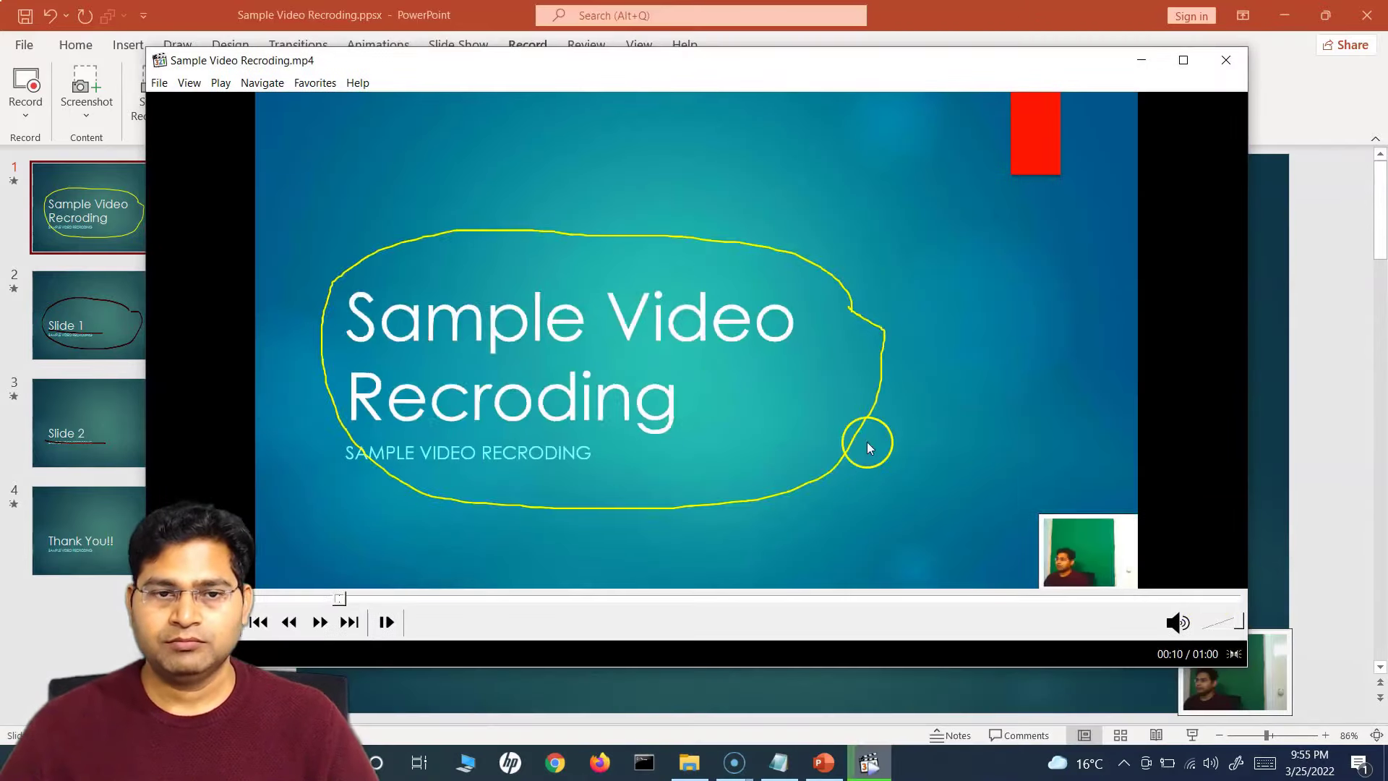
{"action": "left_click", "coordinate": [1226, 60]}
- Close the Documents window, minimize File Explorer, and show the 'how to record powerpoint presentation?' note
{"action": "left_click", "coordinate": [1137, 117]}
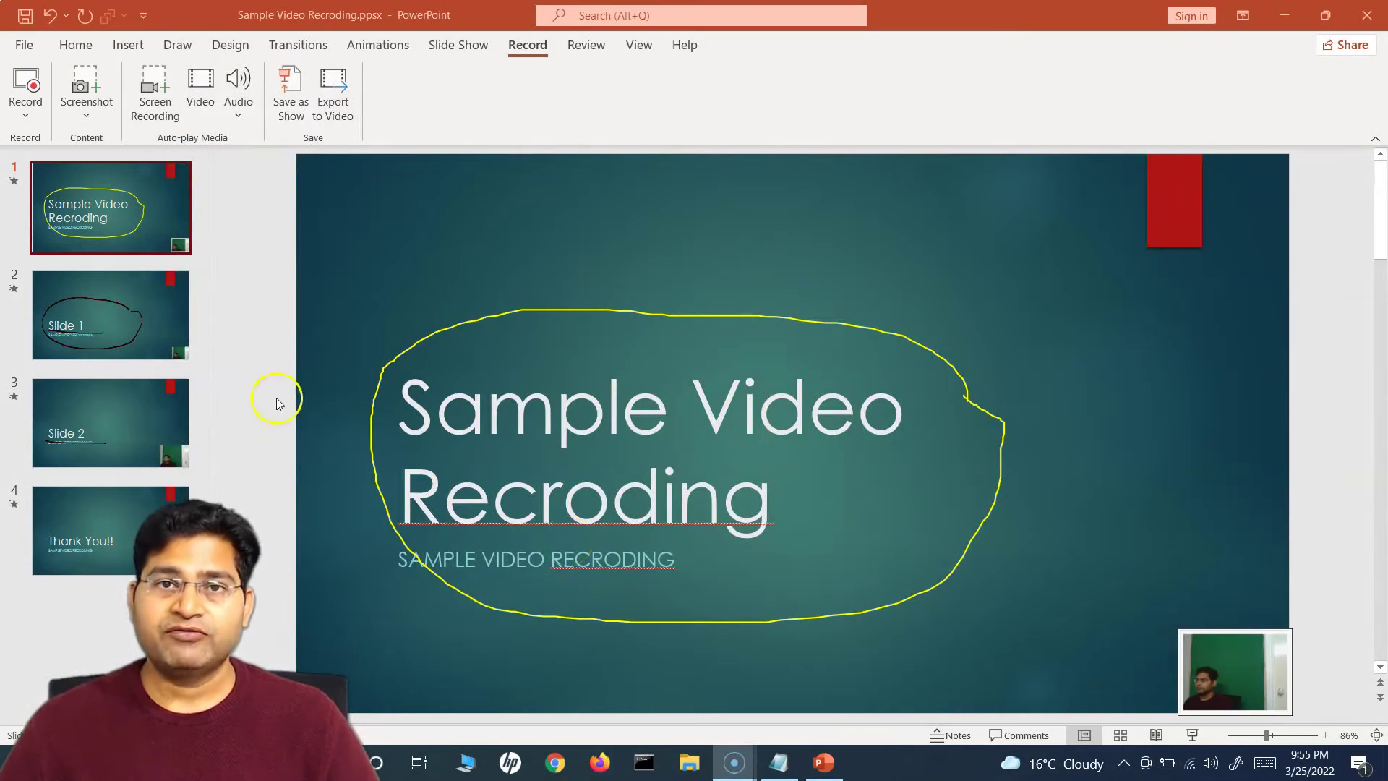
{"action": "left_click", "coordinate": [764, 214]}
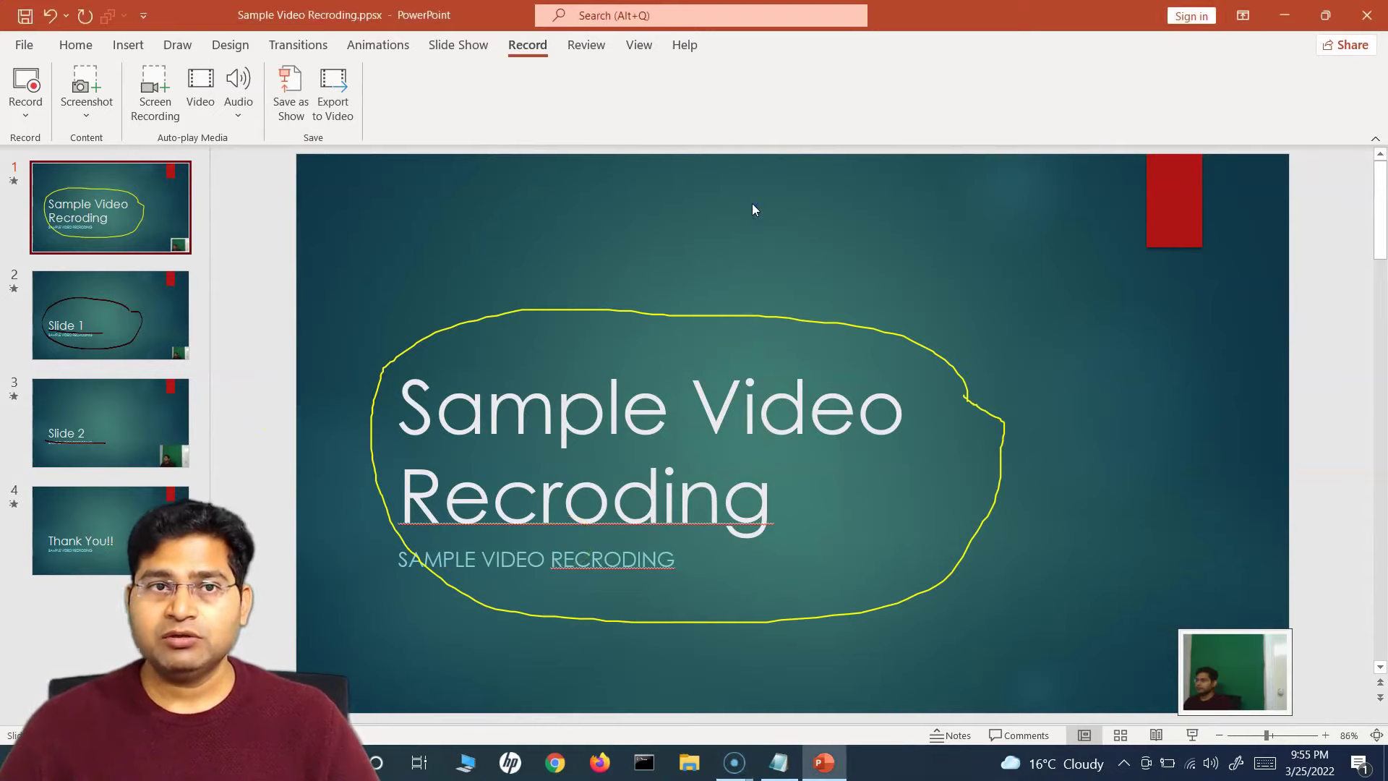
{"action": "key", "text": "alt+Tab"}
{"action": "left_click", "coordinate": [1051, 119]}
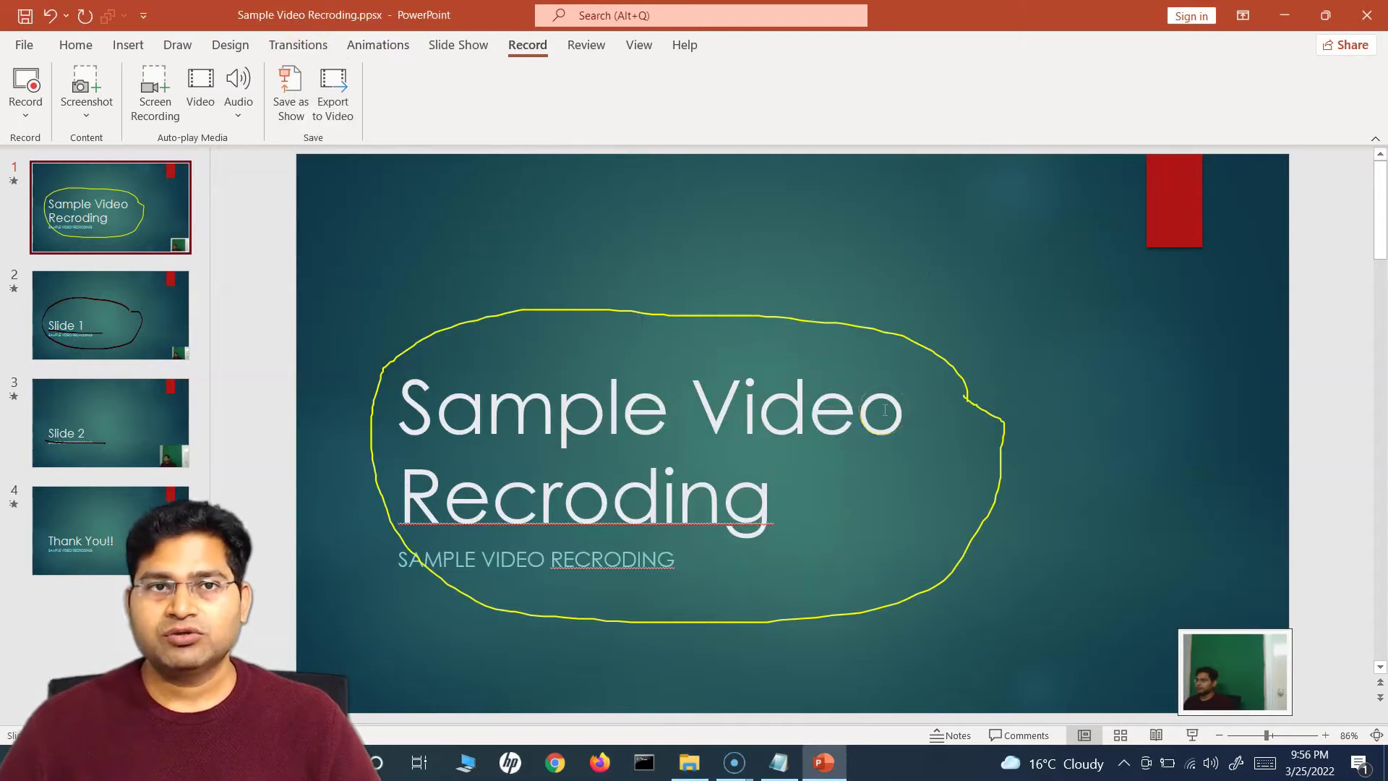
{"action": "left_click", "coordinate": [778, 763]}
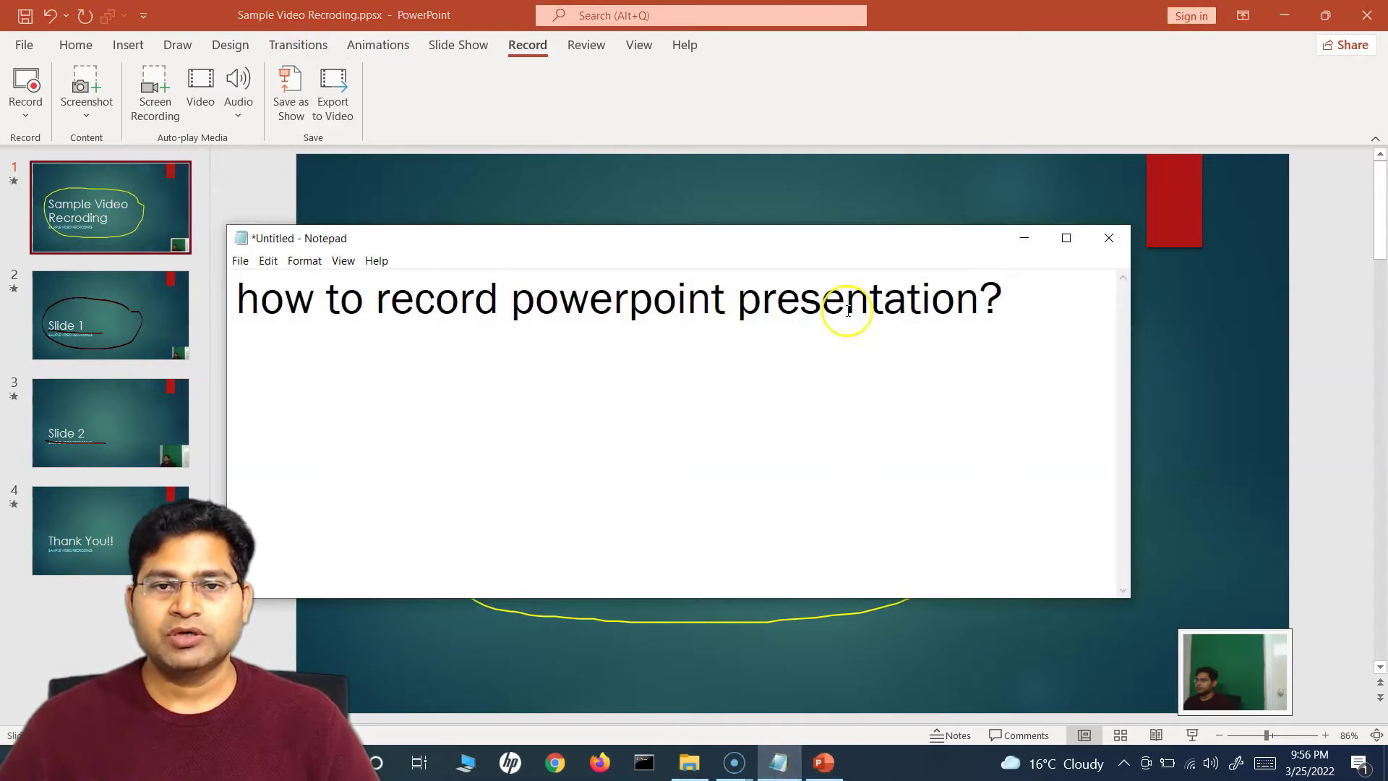